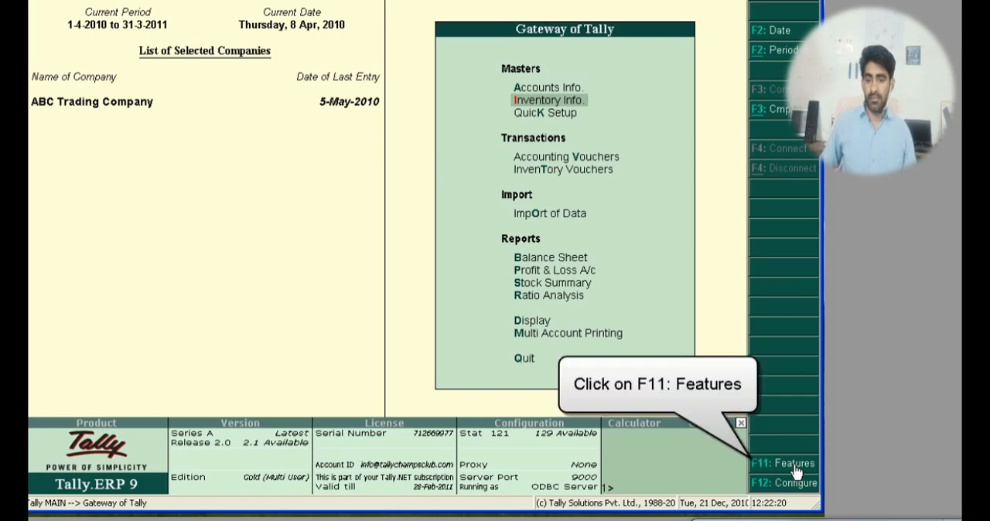
Step: Enable Maintain Batch-wise Details in the company's inventory features
click(795, 467)
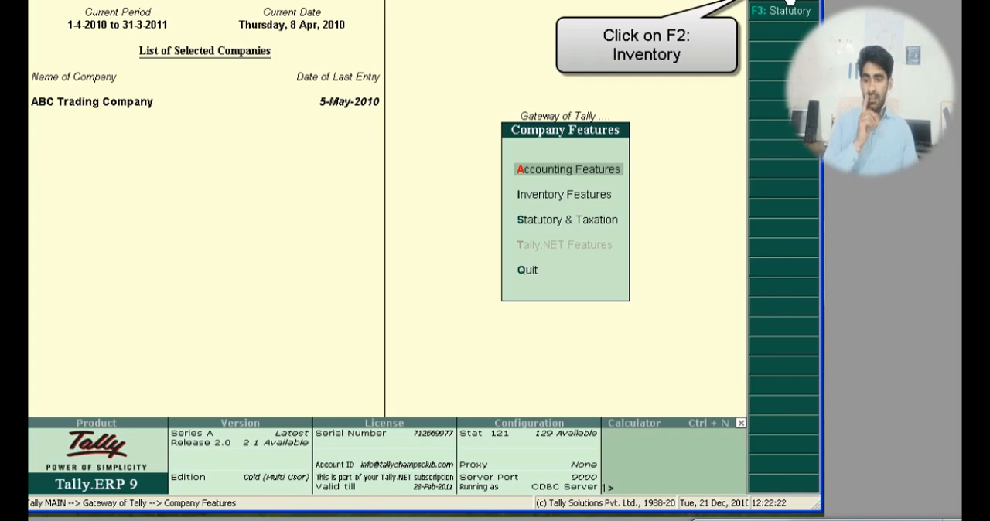
click(789, 2)
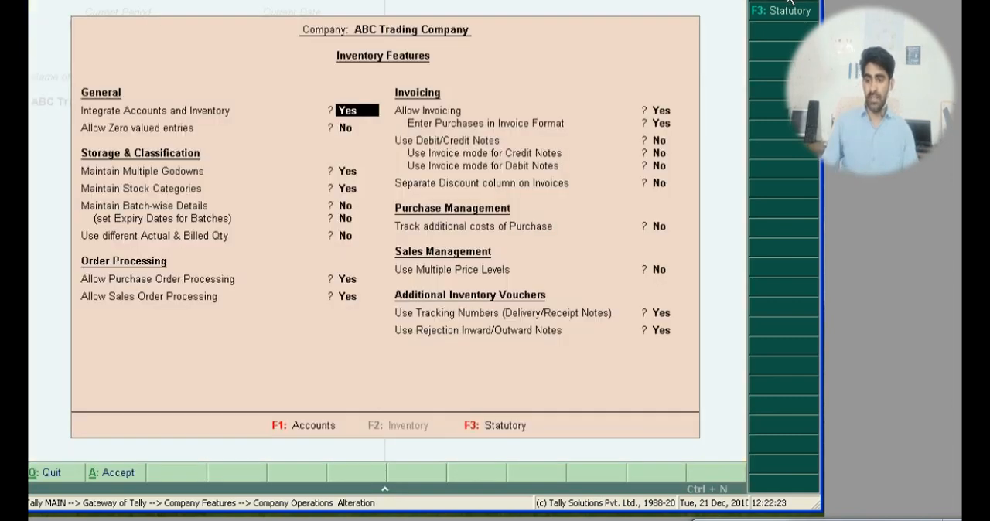
key(Return)
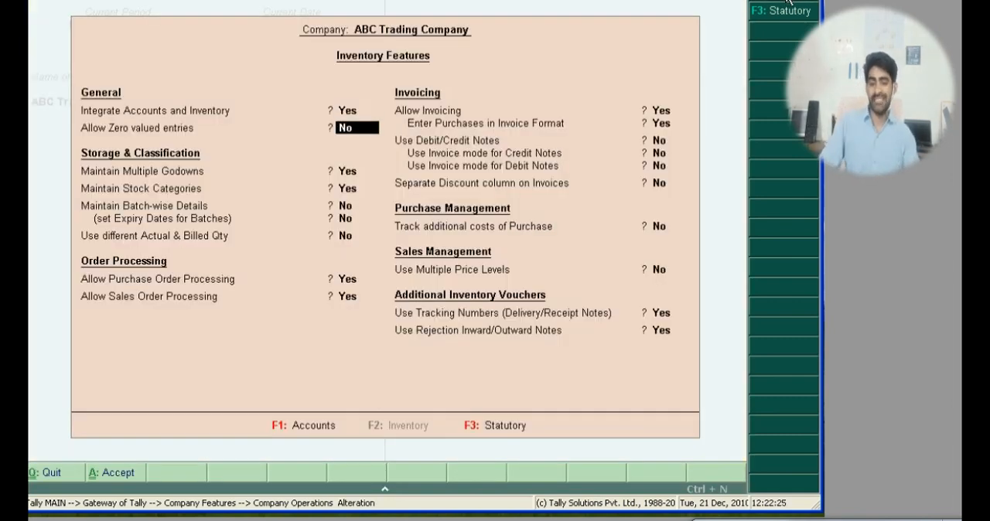
key(Return)
key(Return)
key(Return)
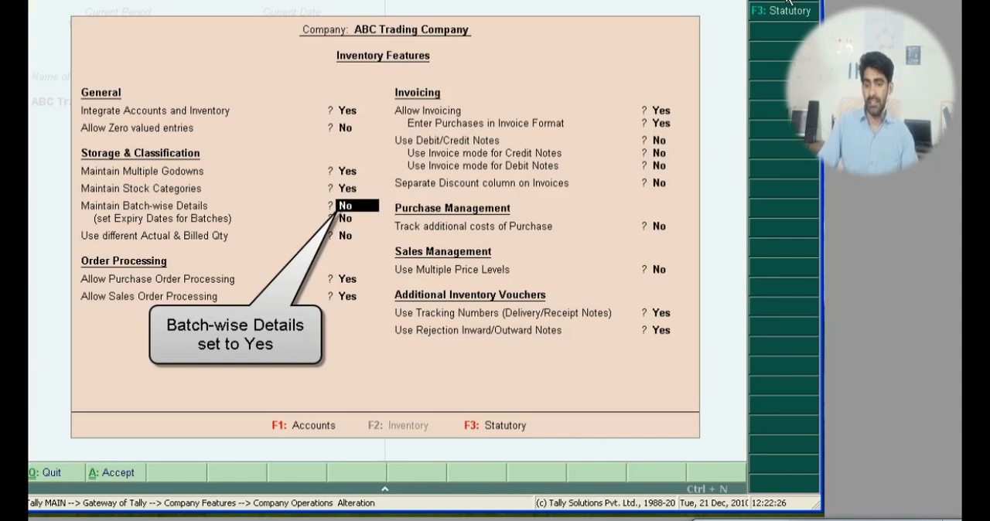
text(y)
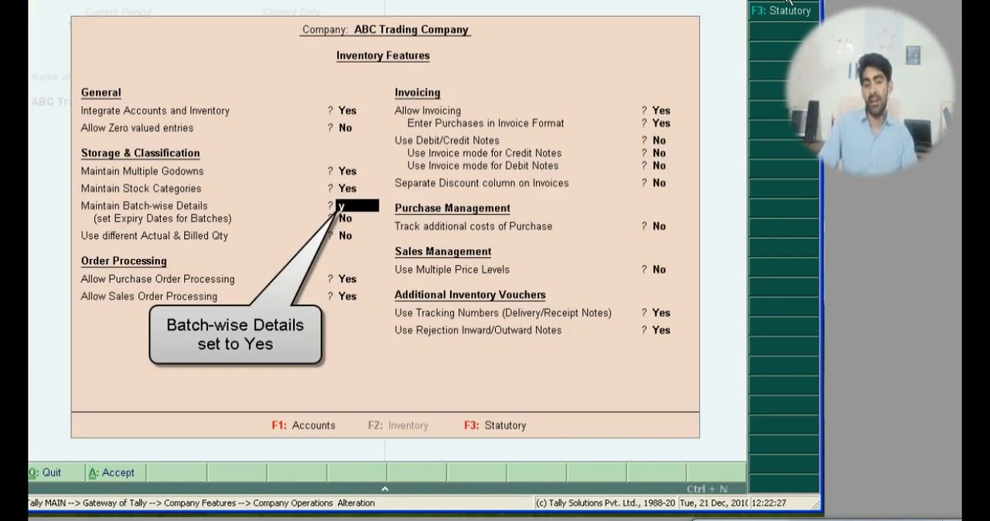
key(Return)
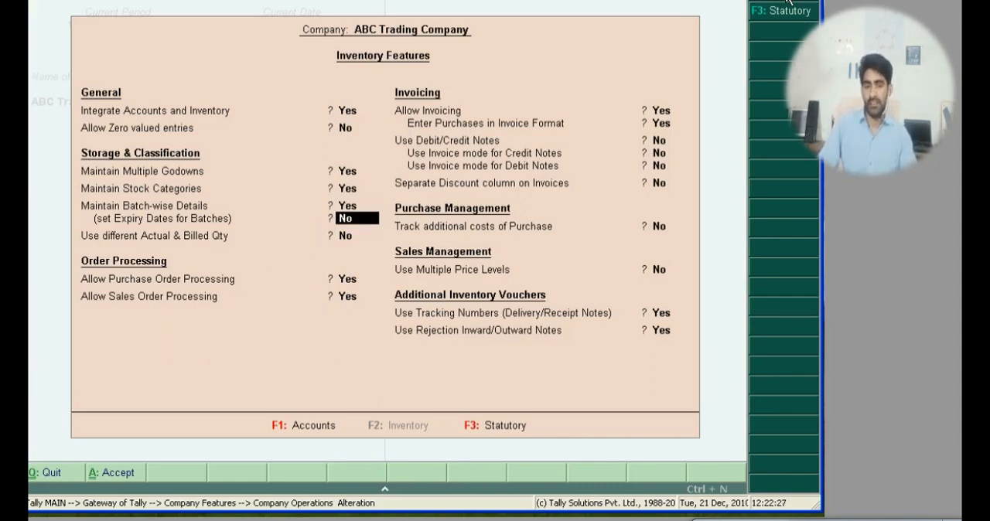
Step: Keep the remaining inventory features as they are, accept the settings and return to the Gateway of Tally
key(Return)
key(Return)
key(Return)
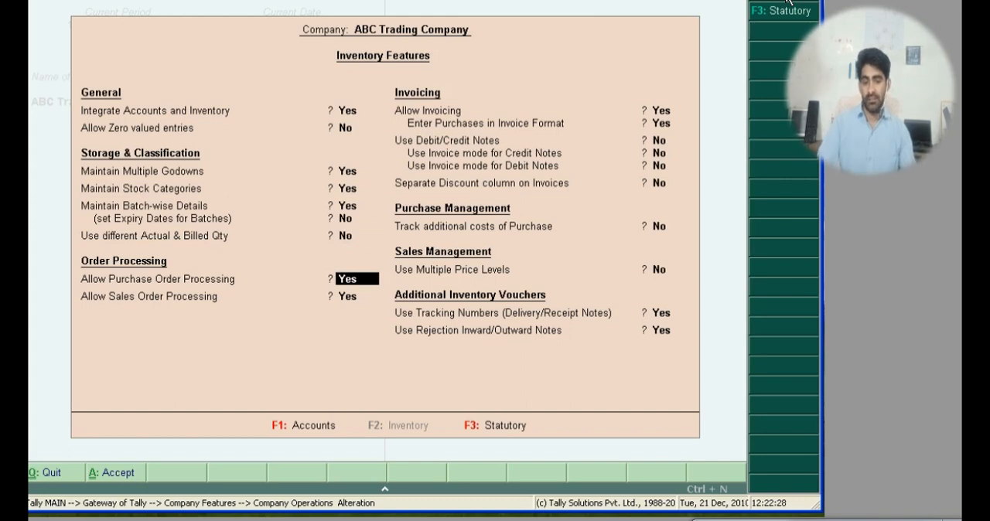
key(Return)
key(Return)
key(Return)
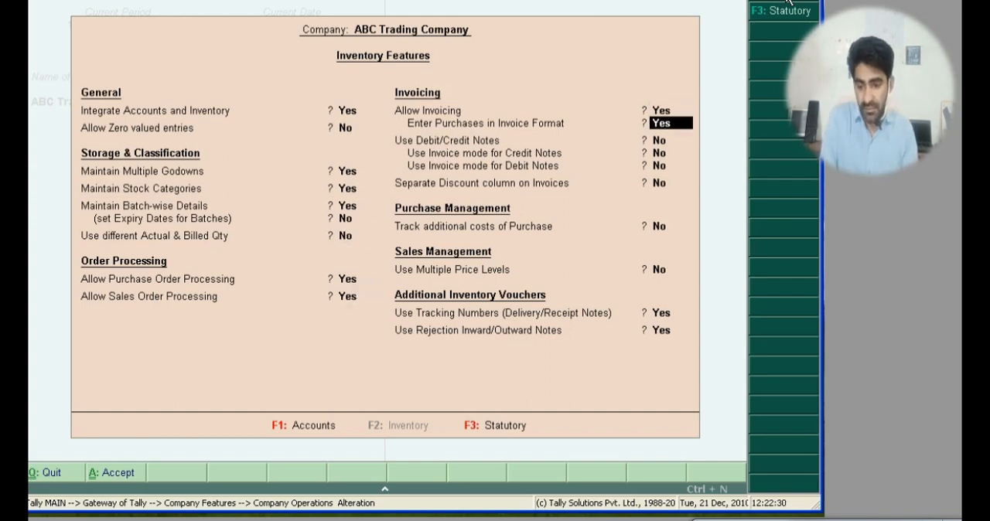
key(Return)
key(Return)
key(Return)
key(Return)
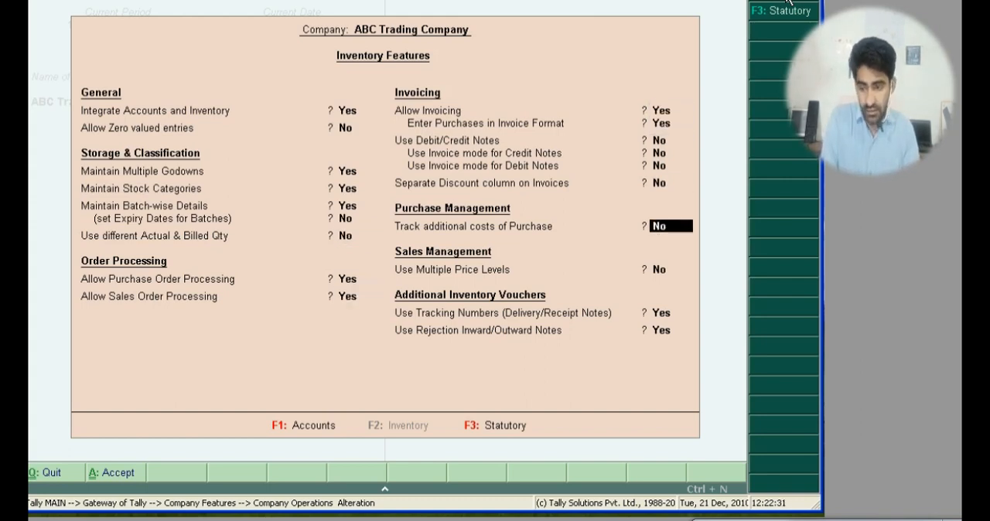
key(Return)
key(Return)
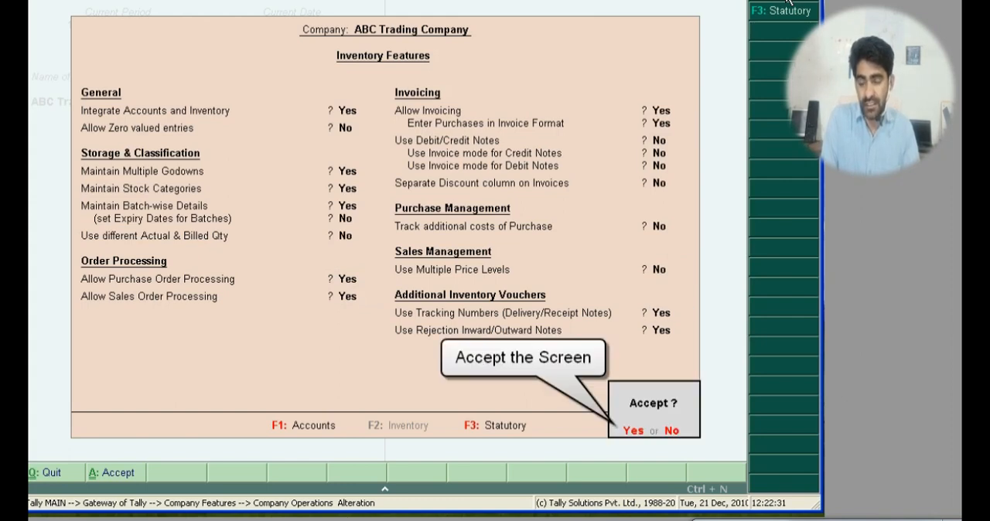
key(Return)
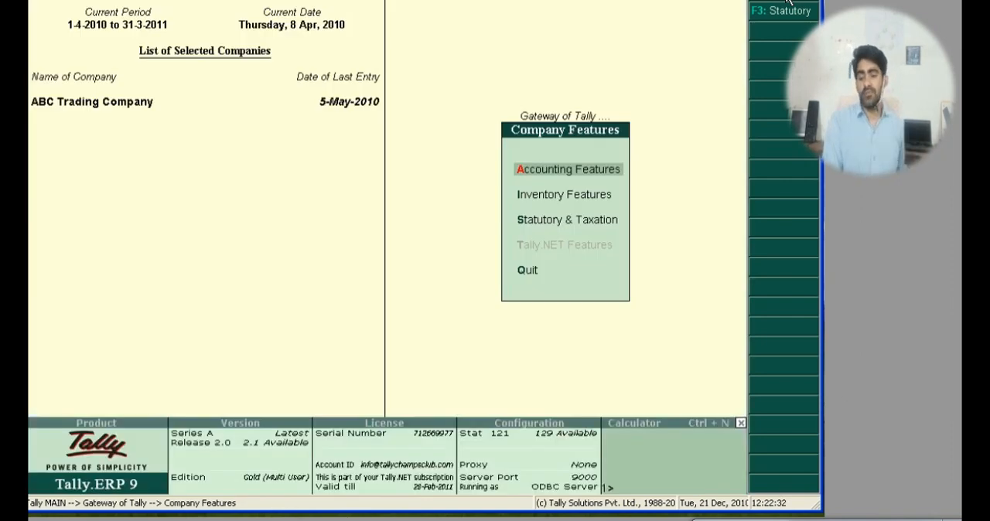
key(Escape)
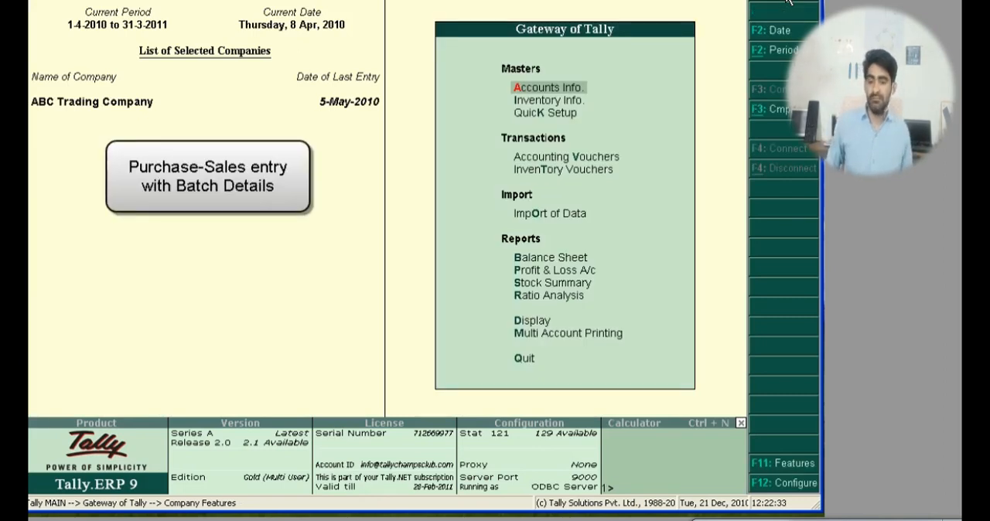
Step: Start creating a single stock item in the inventory masters and name it Nokia N97
key(Down)
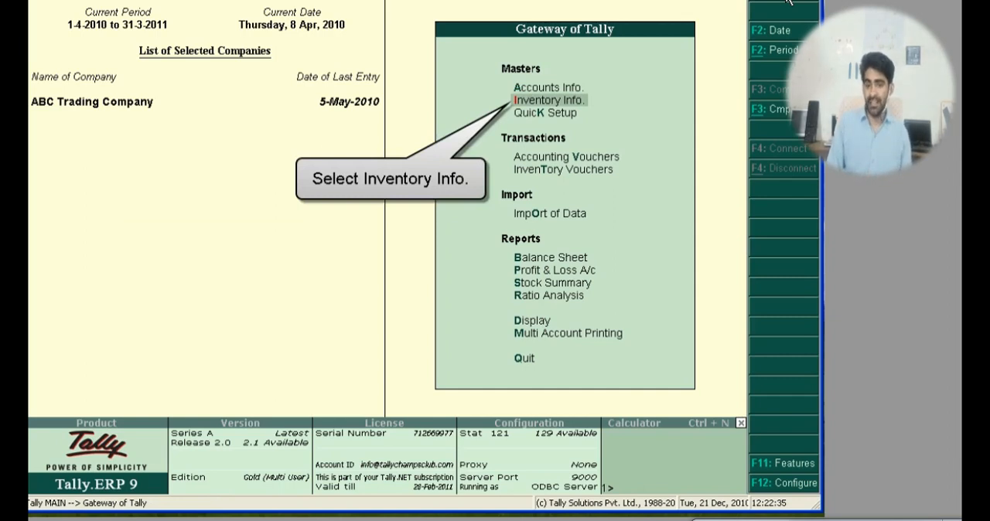
key(Return)
key(Down)
key(Down)
key(Down)
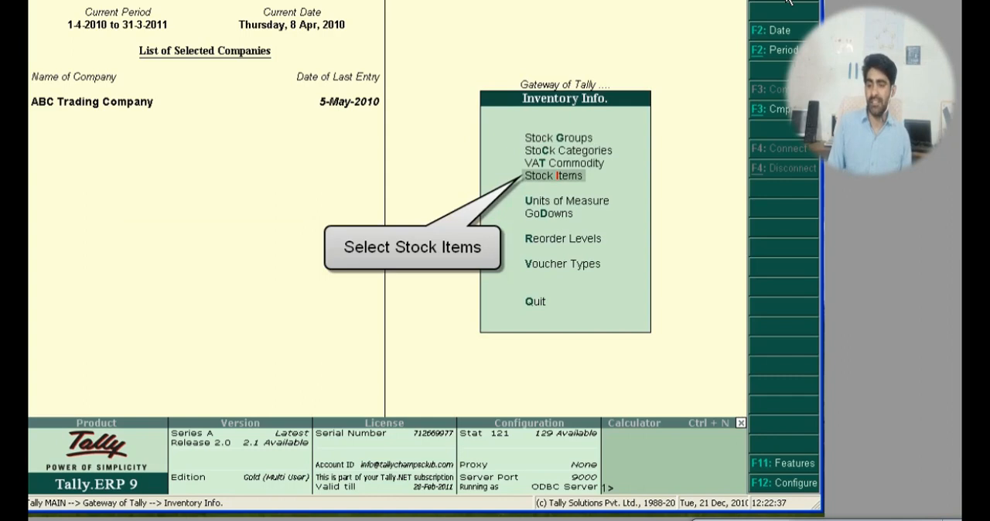
key(Return)
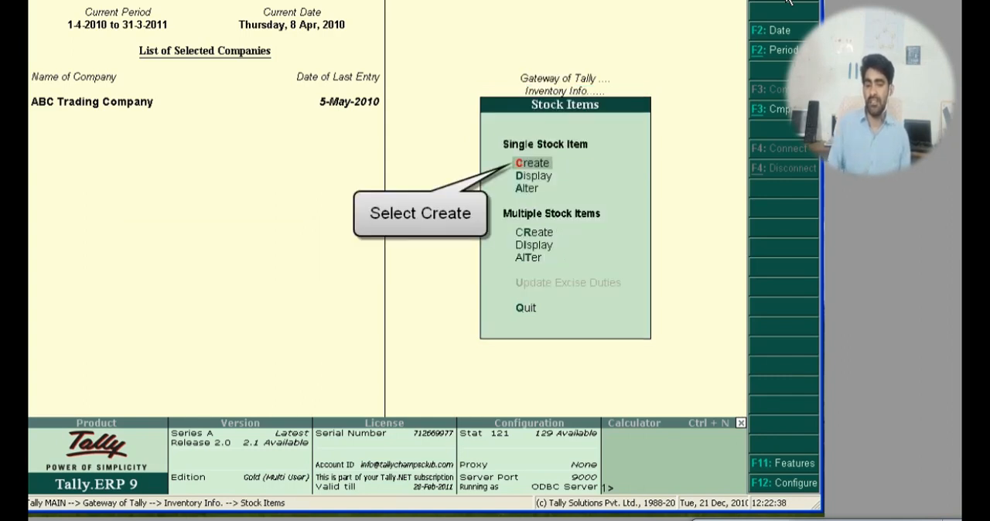
key(Return)
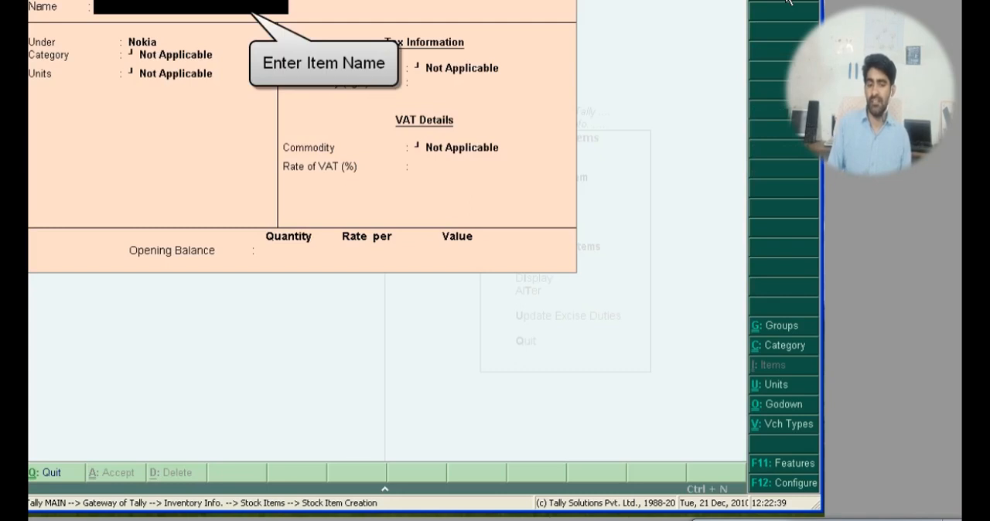
text(Nokia)
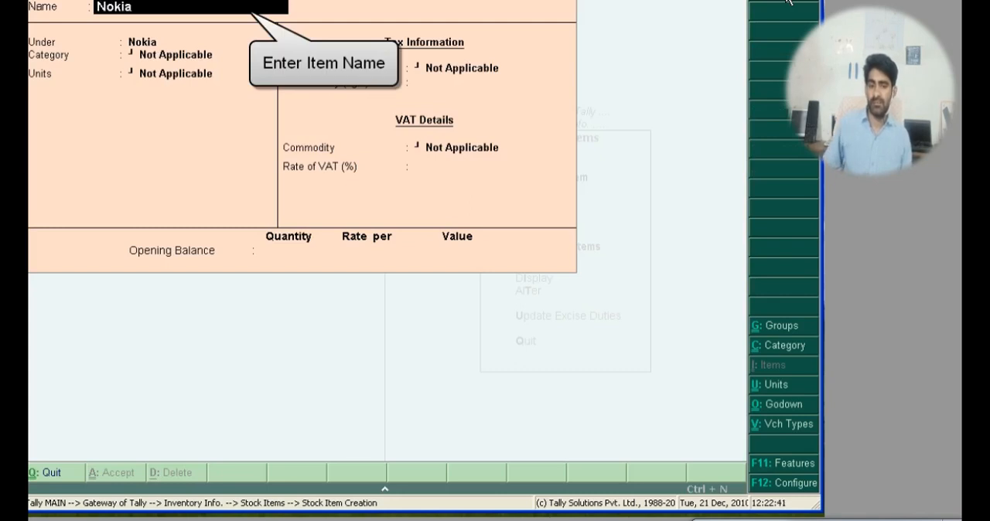
text( N)
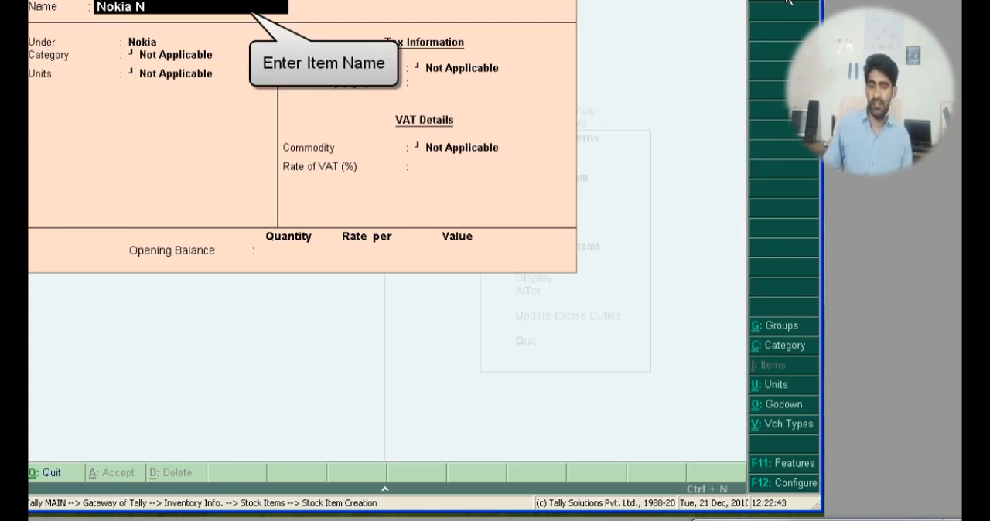
text(97)
key(Return)
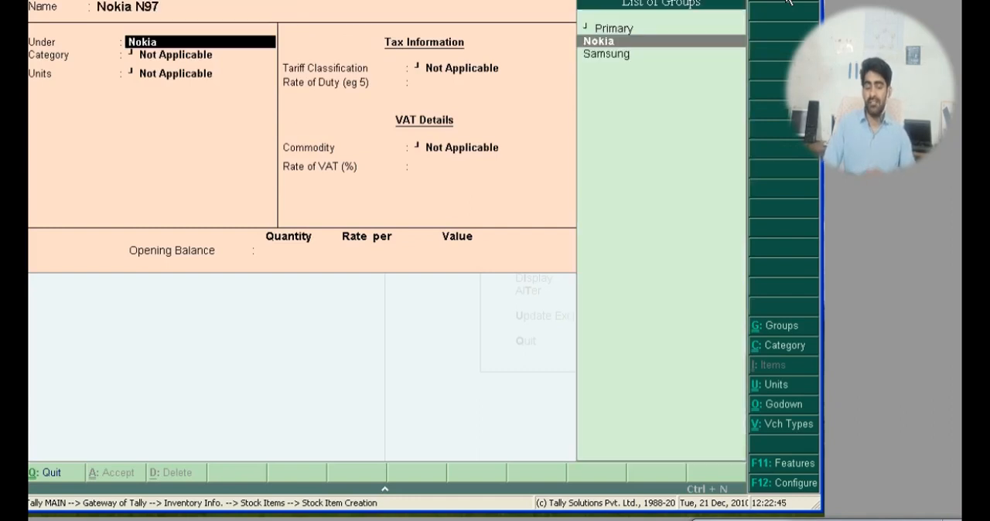
Step: Place the stock item under the Nokia group with category Internet and units nos
key(Return)
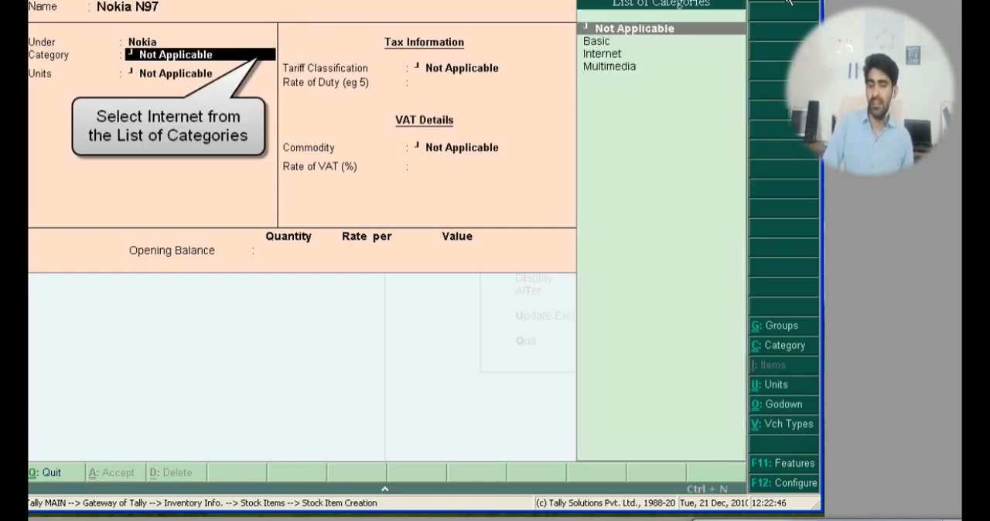
key(Down)
key(Down)
key(Return)
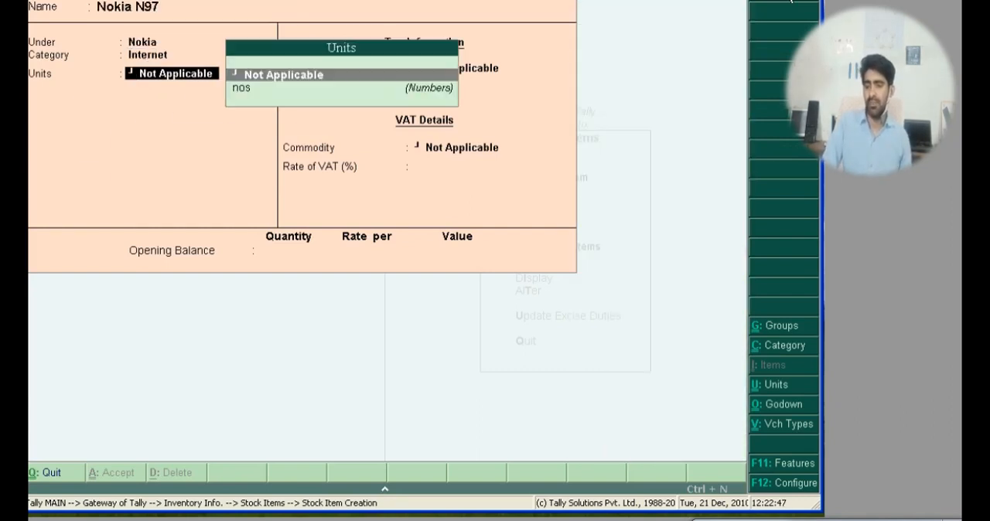
key(Down)
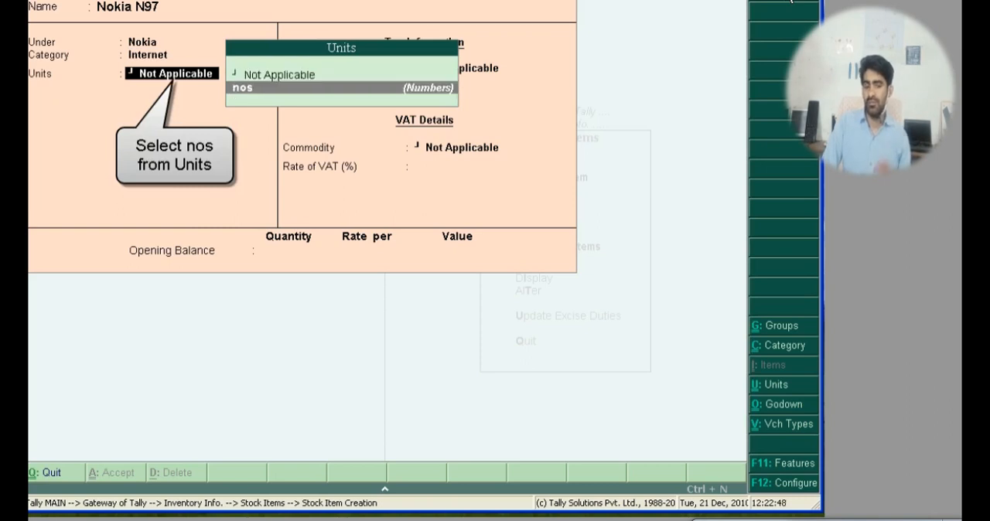
key(Return)
Step: Set Maintain in Batches to Yes for the stock item and enter a VAT rate of 4%
key(y)
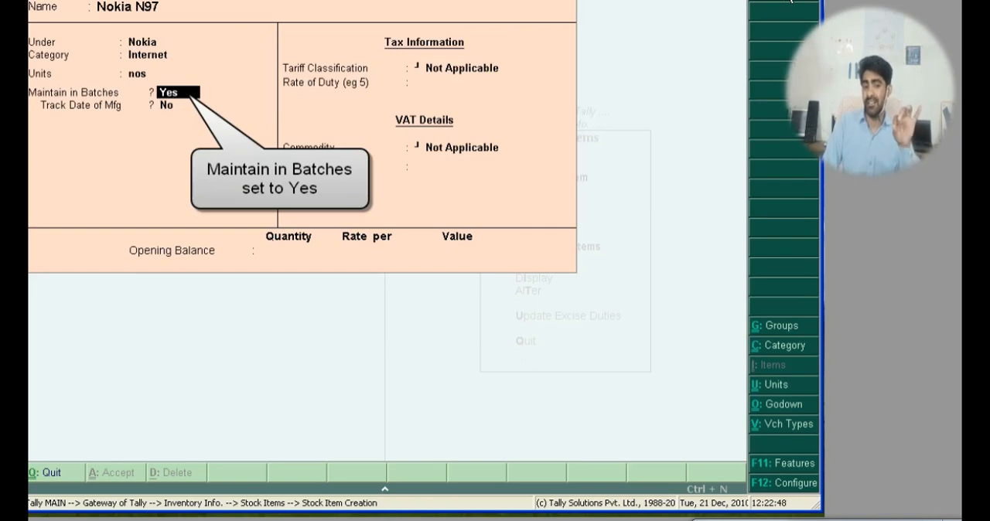
key(Return)
key(Return)
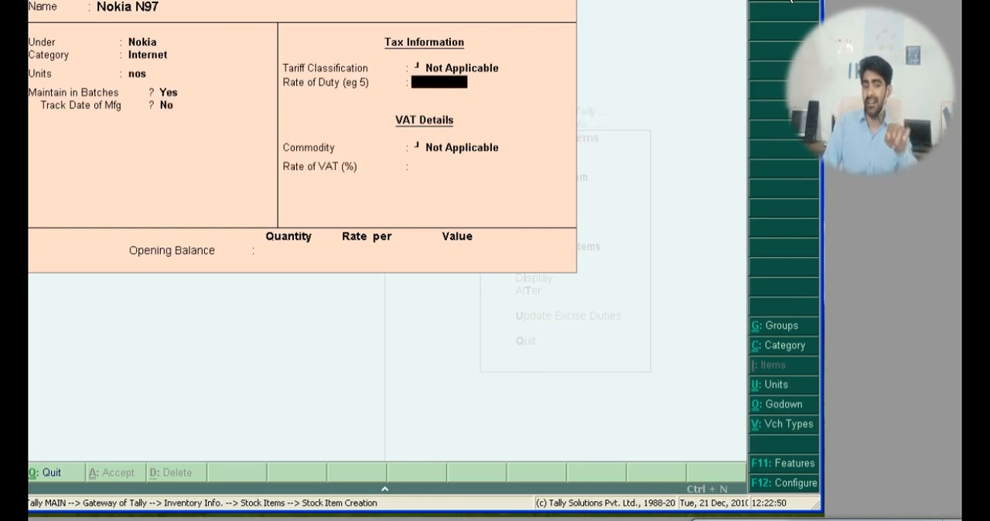
key(Return)
key(Return)
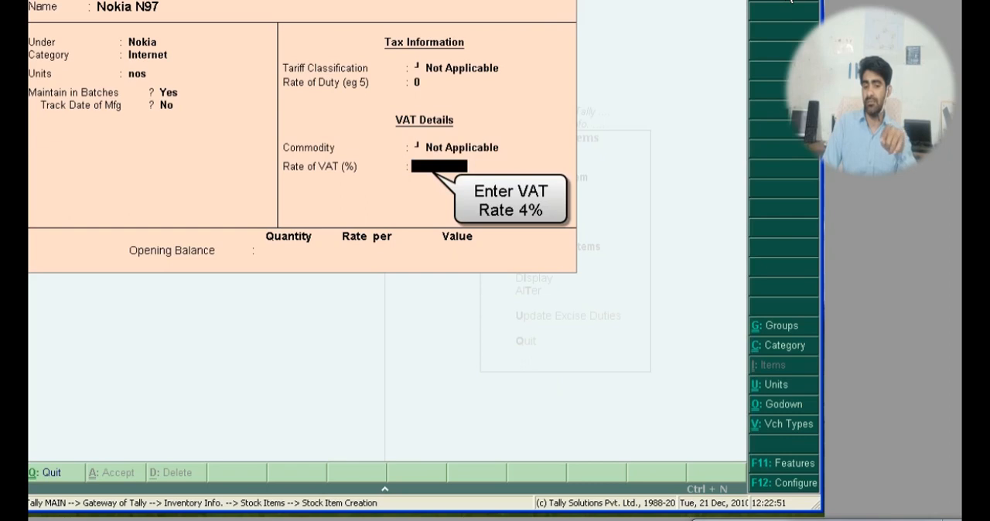
text(4)
Step: Save the stock item without an opening balance and return to the Gateway of Tally
key(Return)
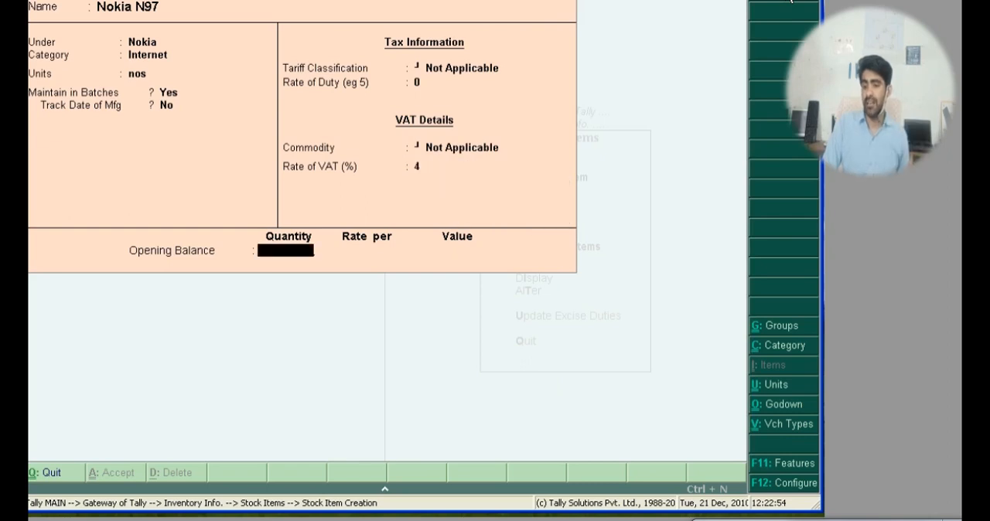
key(Return)
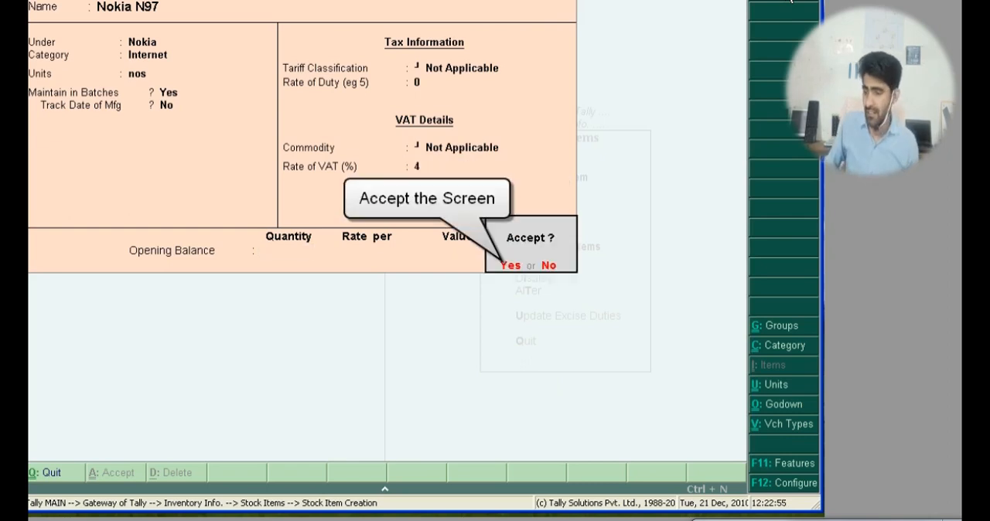
key(Return)
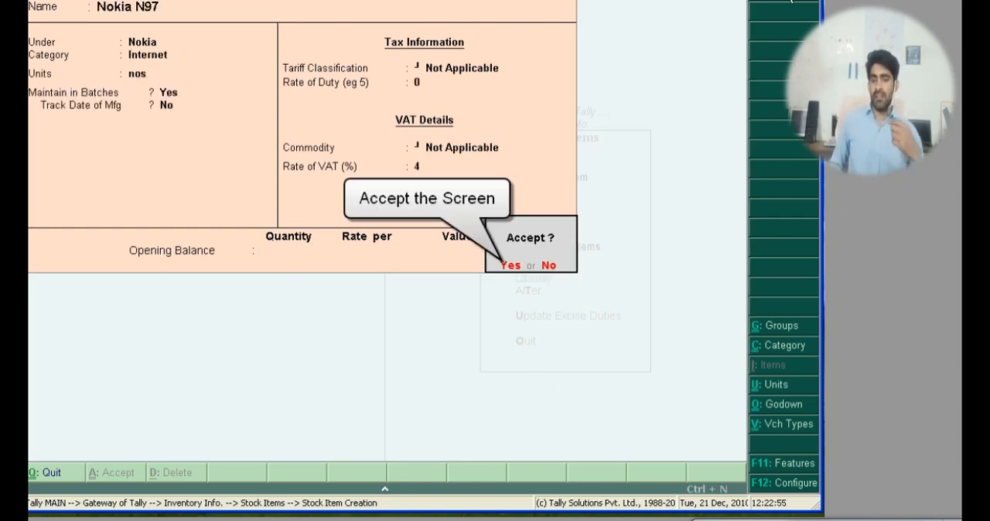
key(Return)
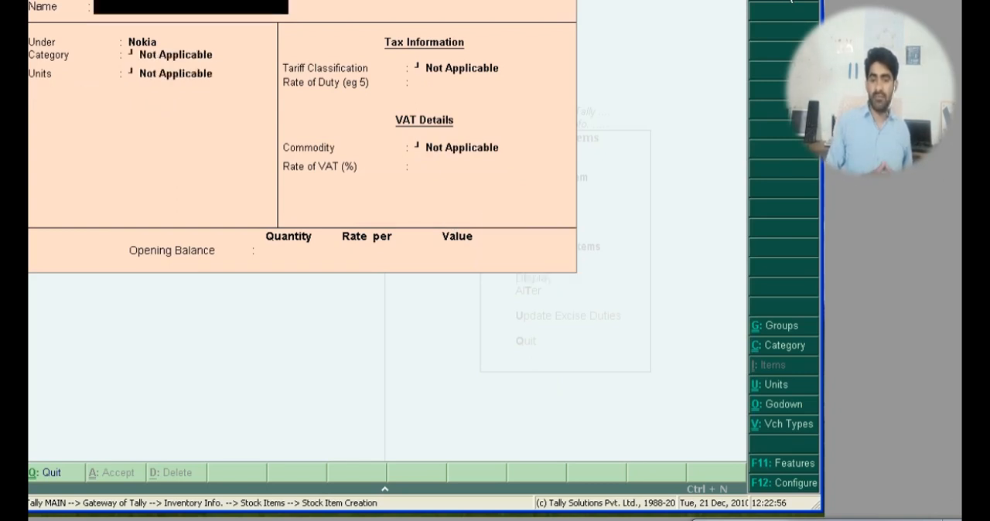
key(Escape)
key(Return)
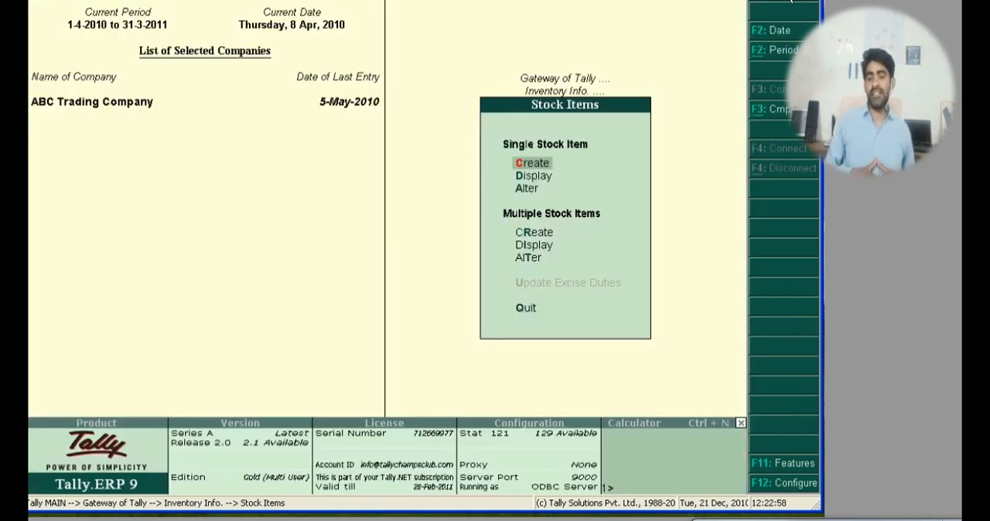
key(Escape)
key(Escape)
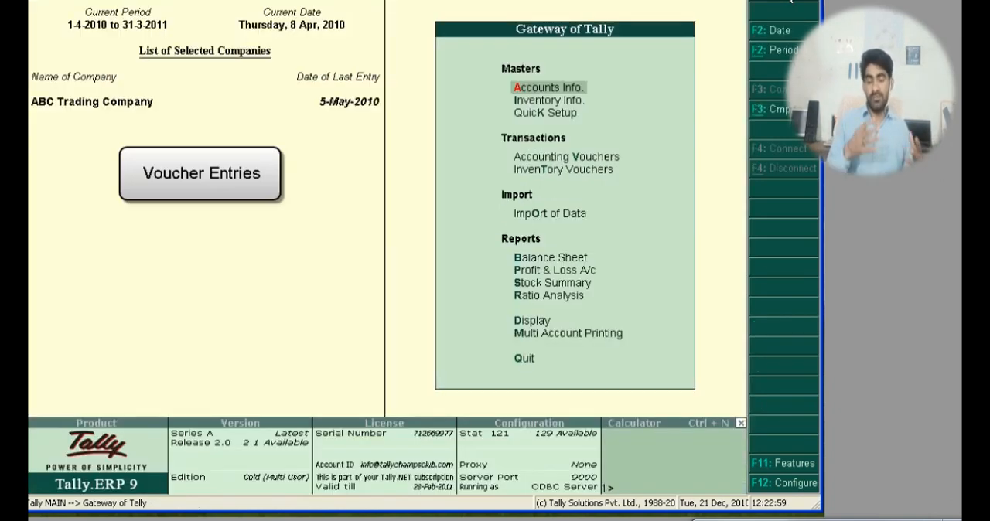
Step: Start a new purchase voucher in the accounting vouchers
key(Down)
key(Down)
key(Down)
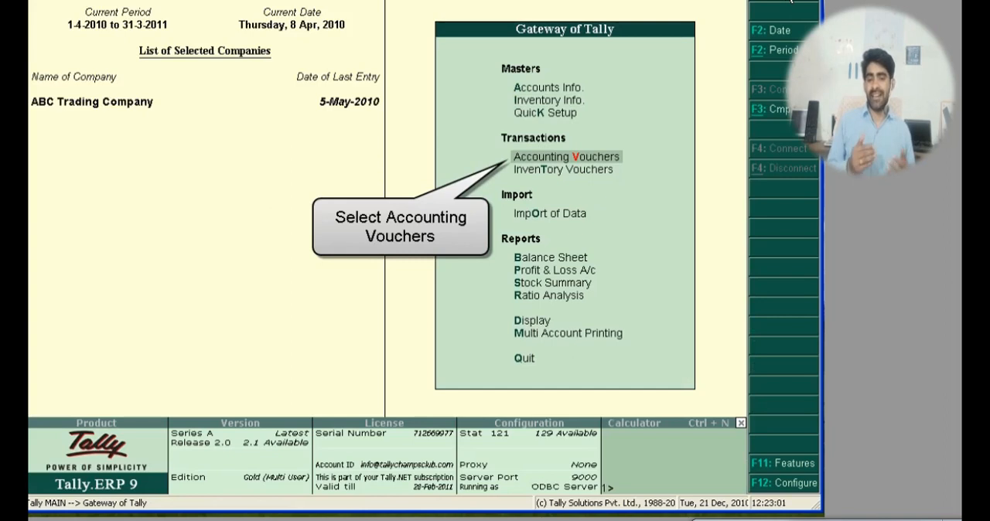
key(Return)
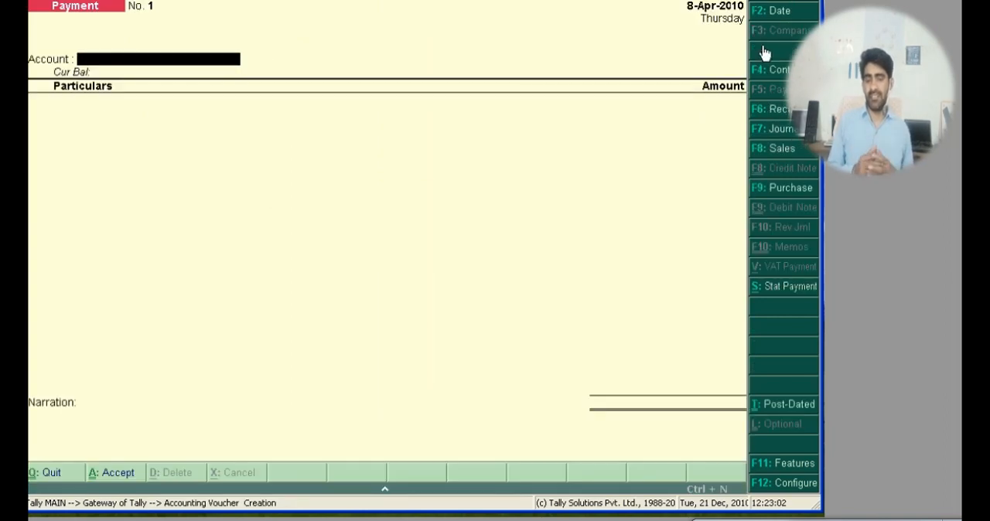
click(788, 190)
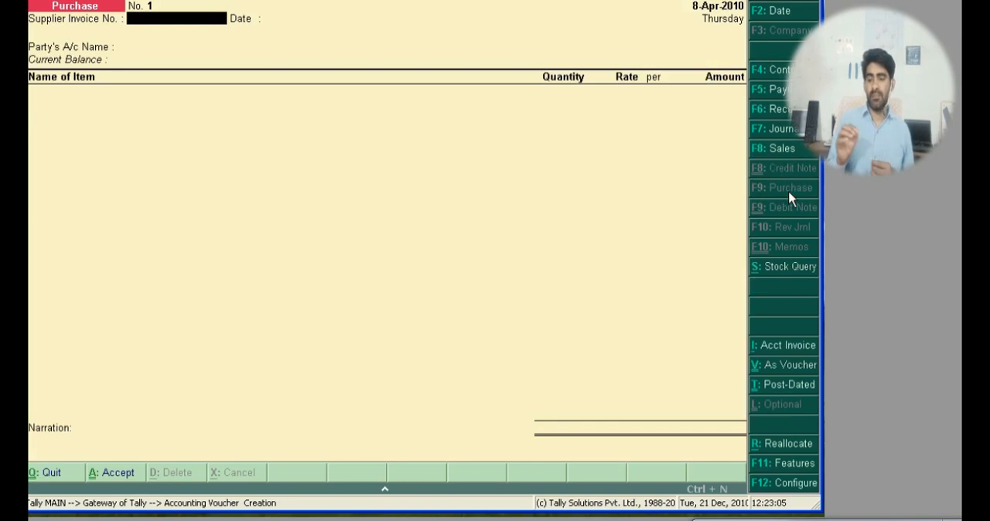
Step: Set the purchase voucher's date to 5/4/2010
click(802, 17)
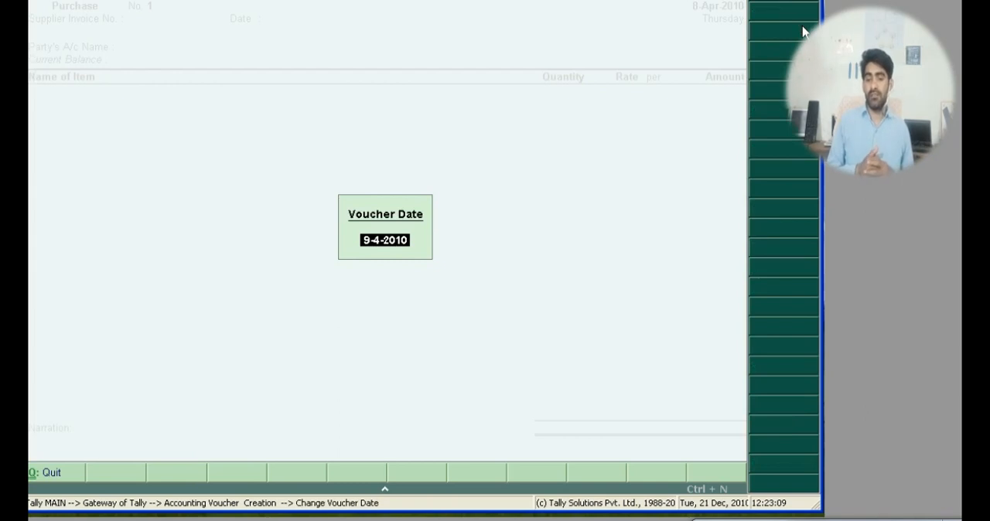
text(5/4)
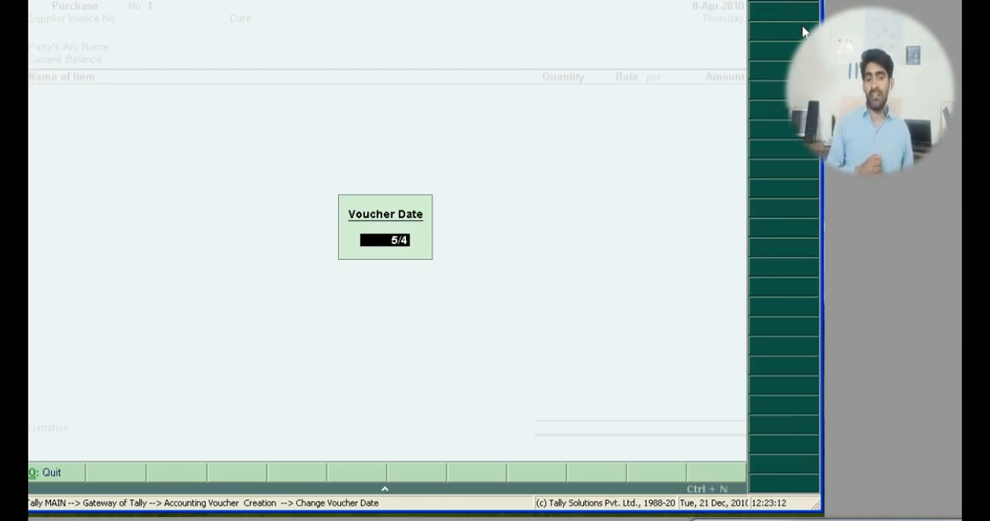
text(/2010)
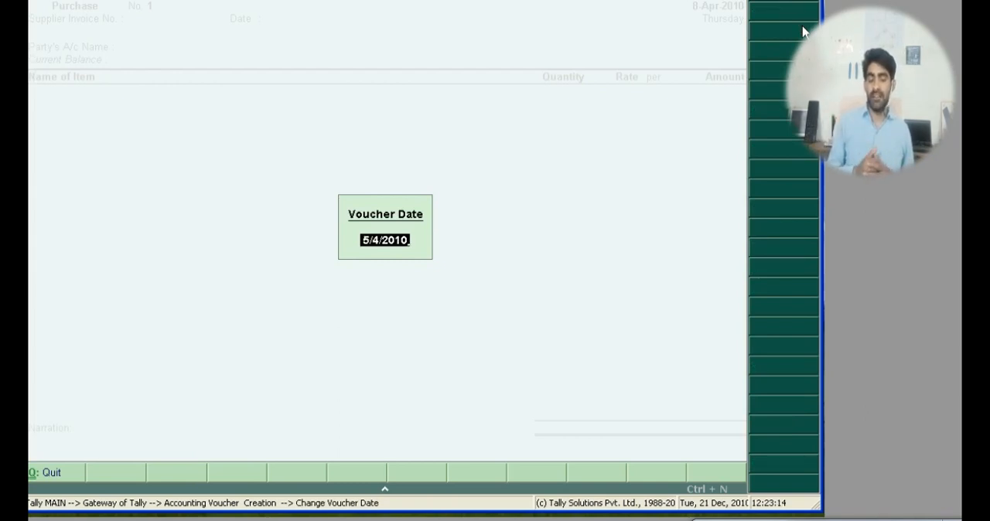
key(Return)
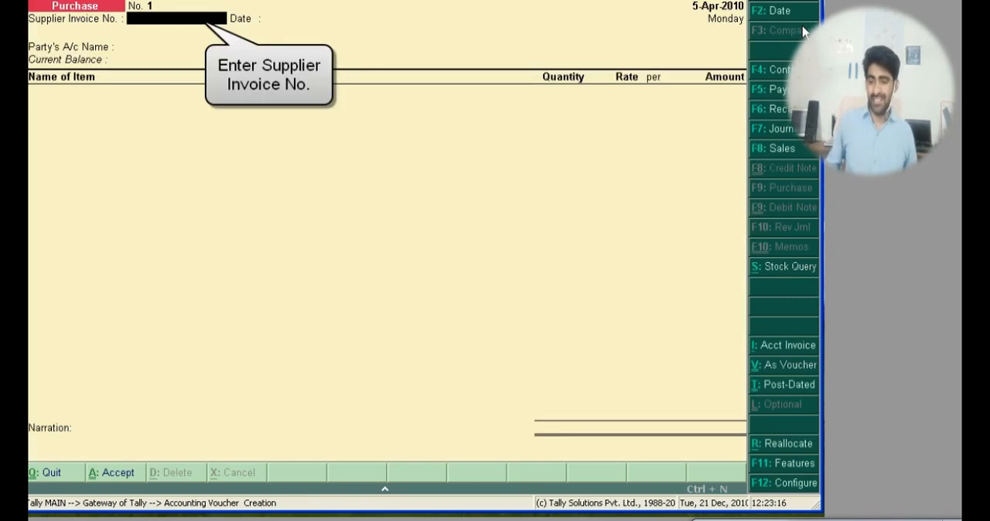
Step: Enter supplier invoice number DC-01 and keep 5-Apr-2010 as the supplier invoice date
text(DC)
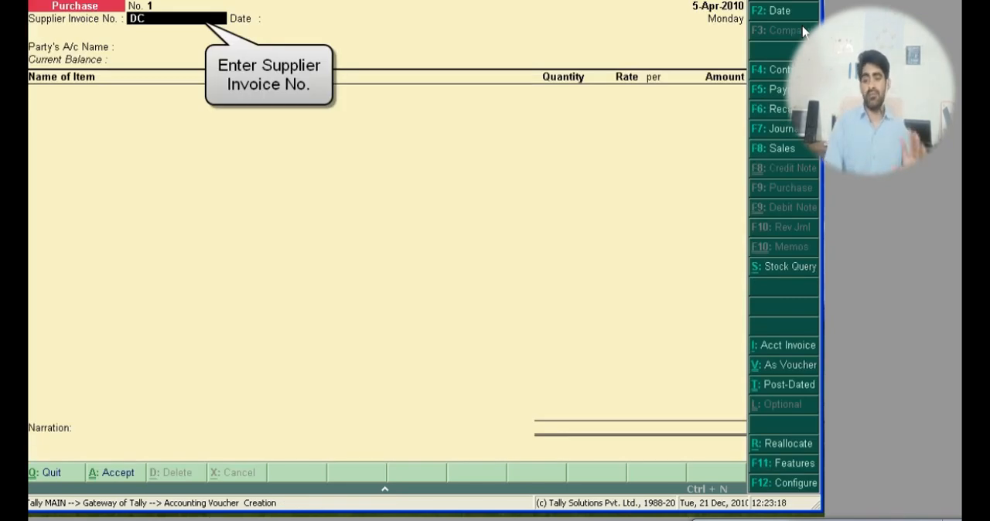
text(-01)
key(Return)
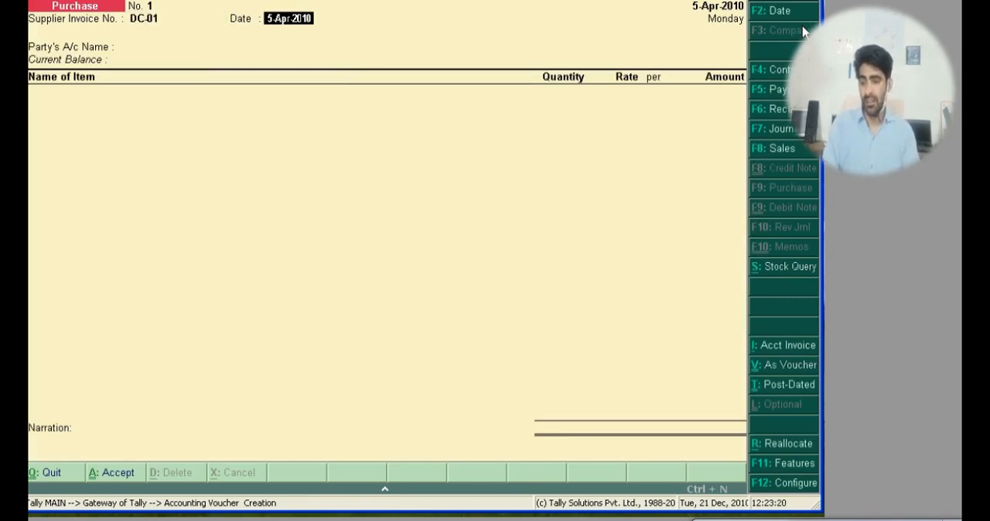
key(Return)
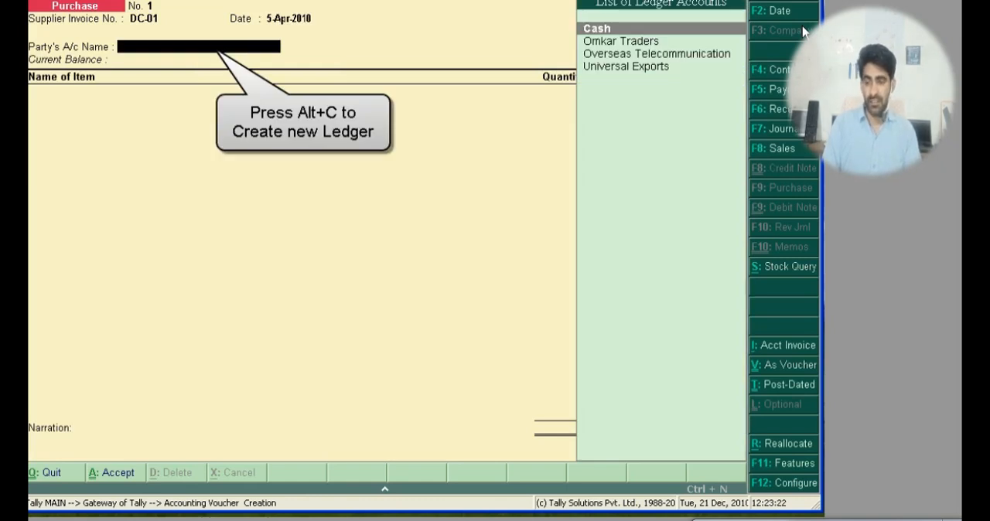
Step: Create a new party ledger named Darshan Communication under Sundry Creditors and use it as the purchase voucher's party account
key(alt+c)
text(Darshan)
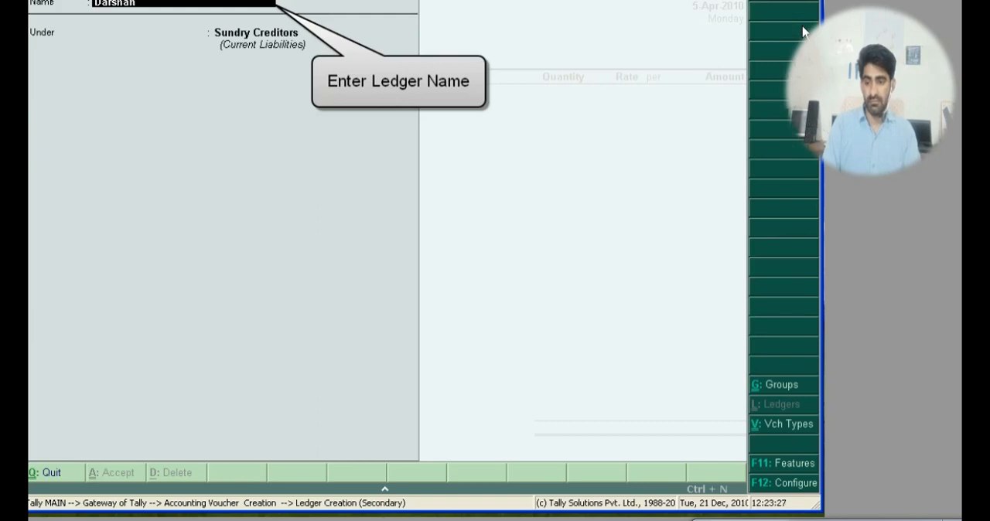
text( Commu)
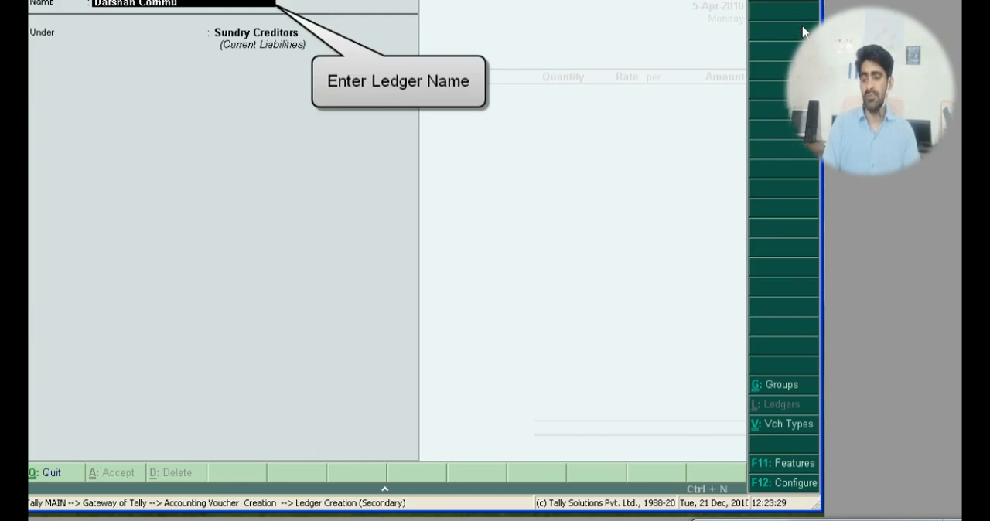
text(nication)
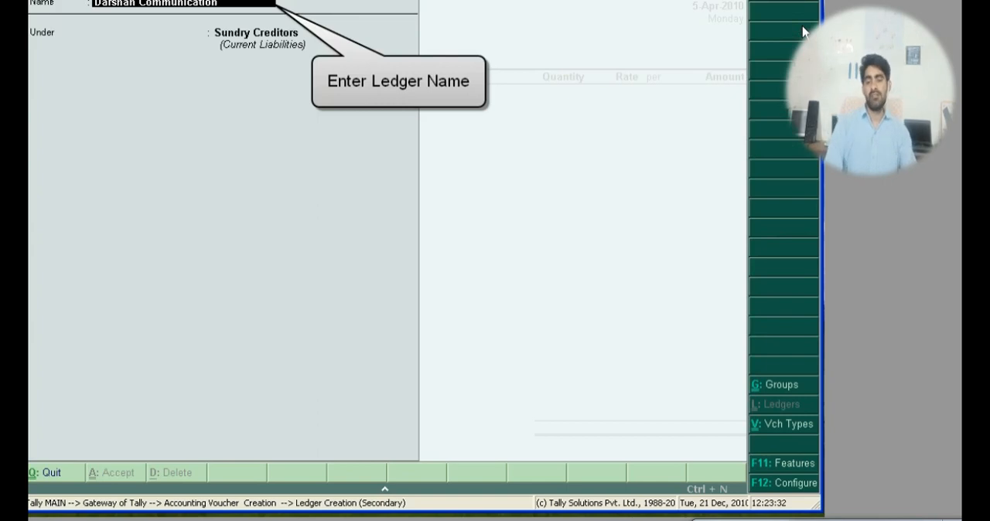
key(Return)
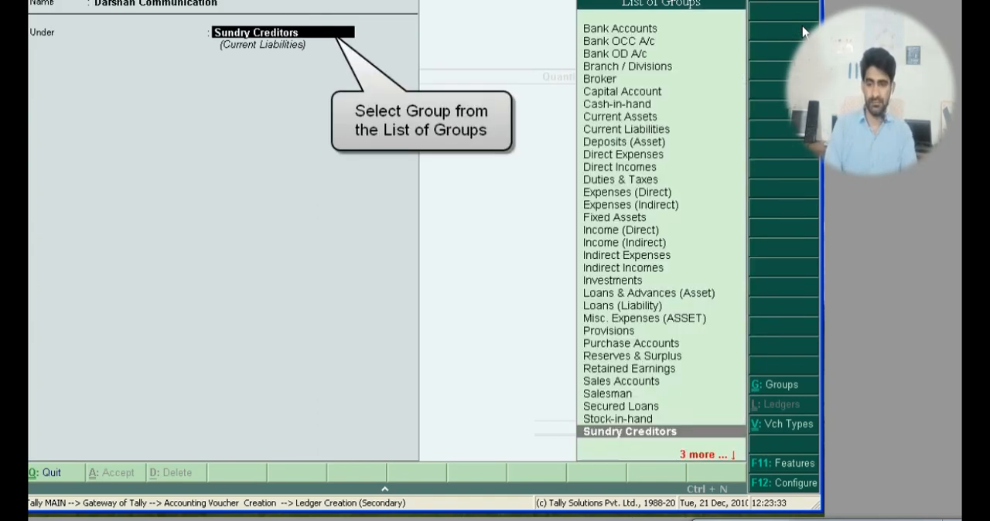
key(Return)
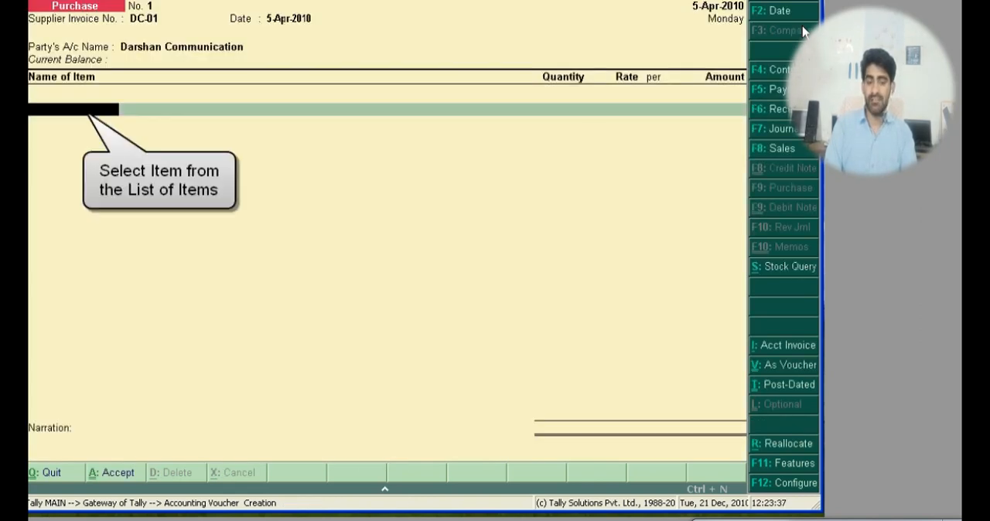
Step: Choose Nokia N97 as the stock item in the voucher's first item line
text(No)
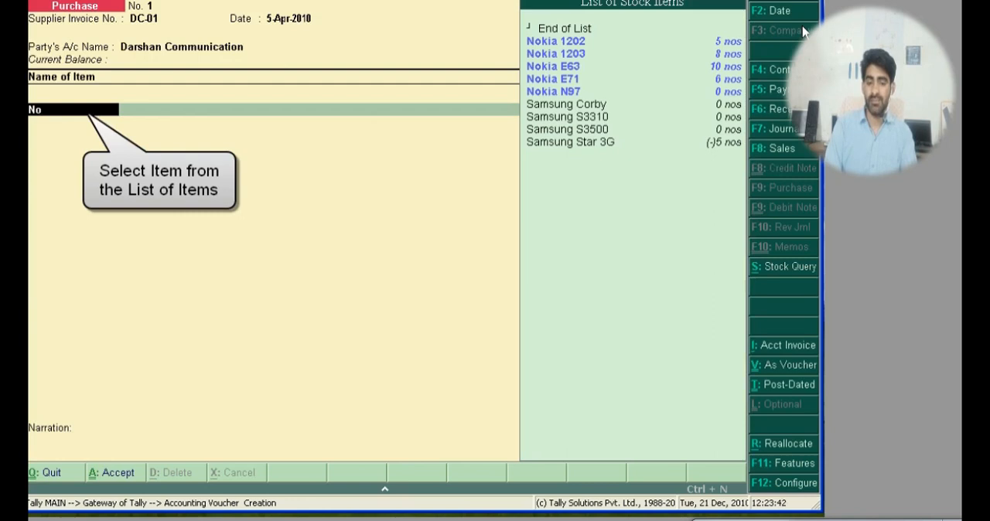
key(Down)
key(Down)
key(Down)
key(Down)
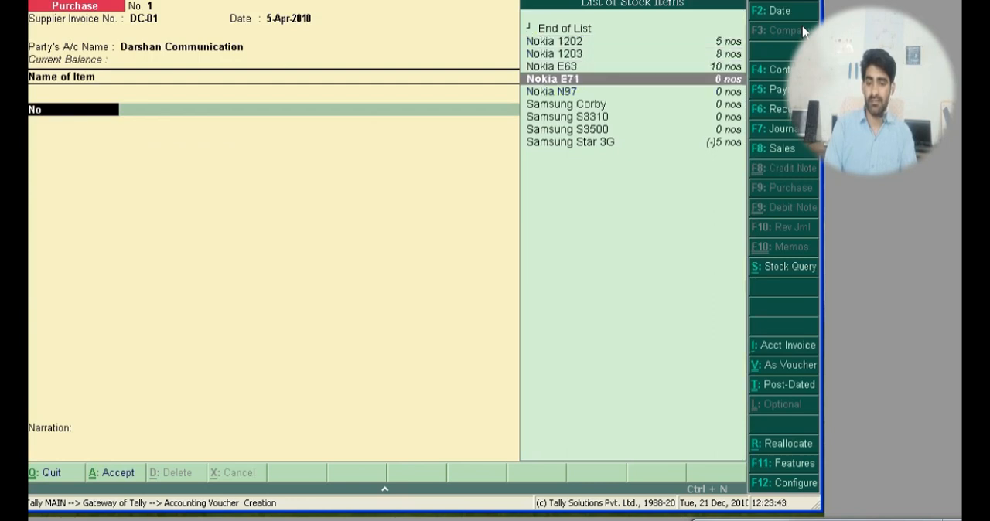
key(Down)
key(Return)
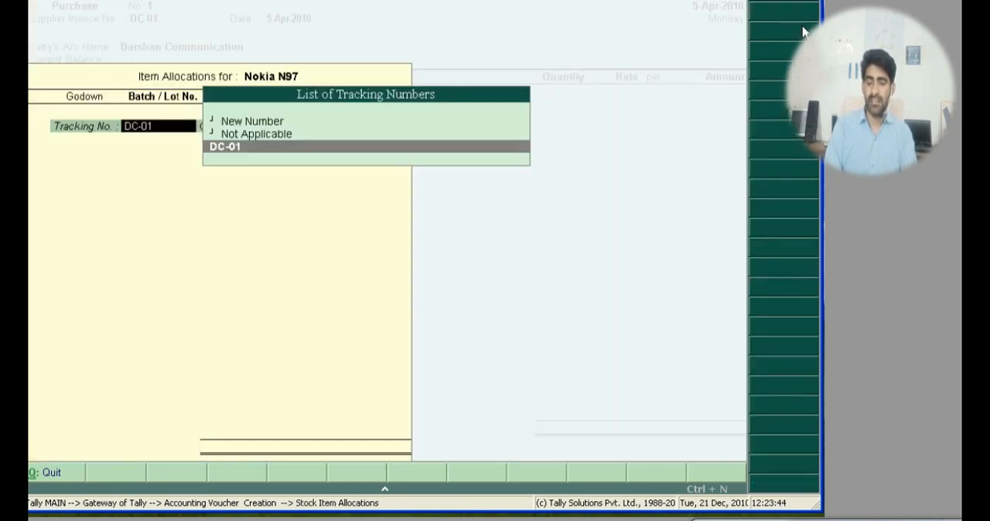
Step: Set the item's tracking and order numbers to Not Applicable and allocate it to Office Godown
key(Up)
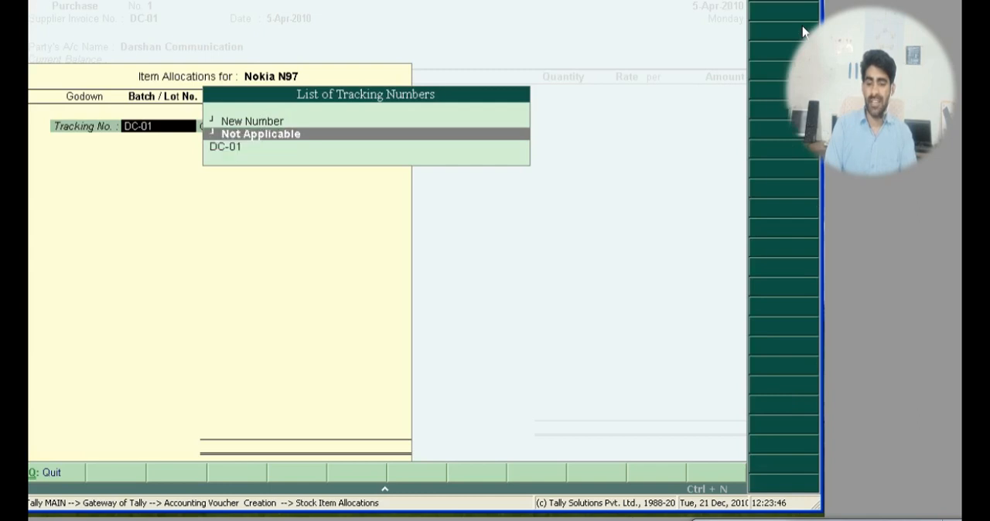
key(Return)
key(Return)
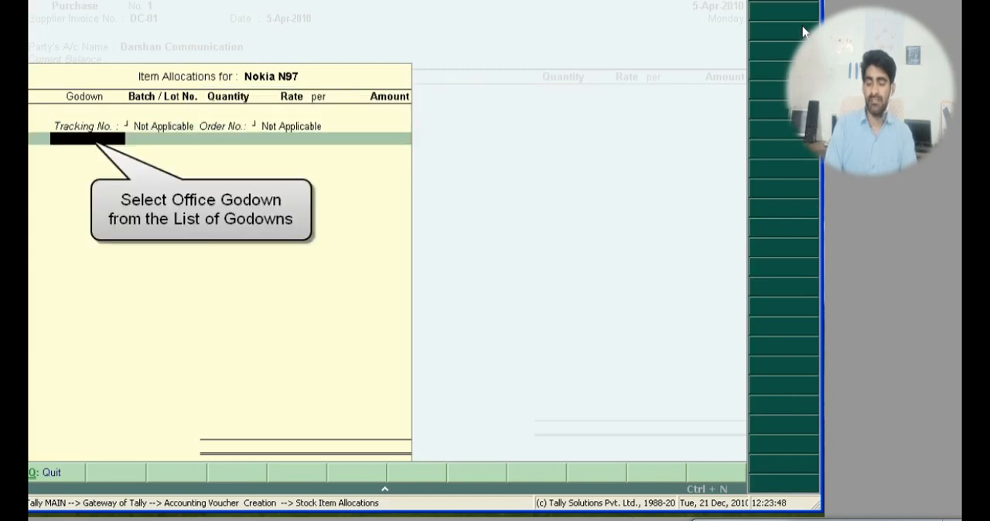
text(O)
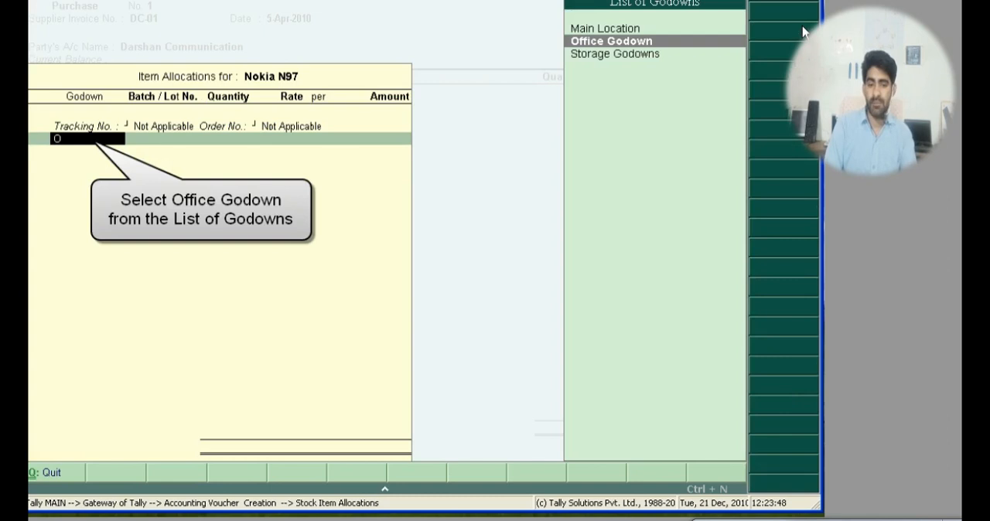
key(Return)
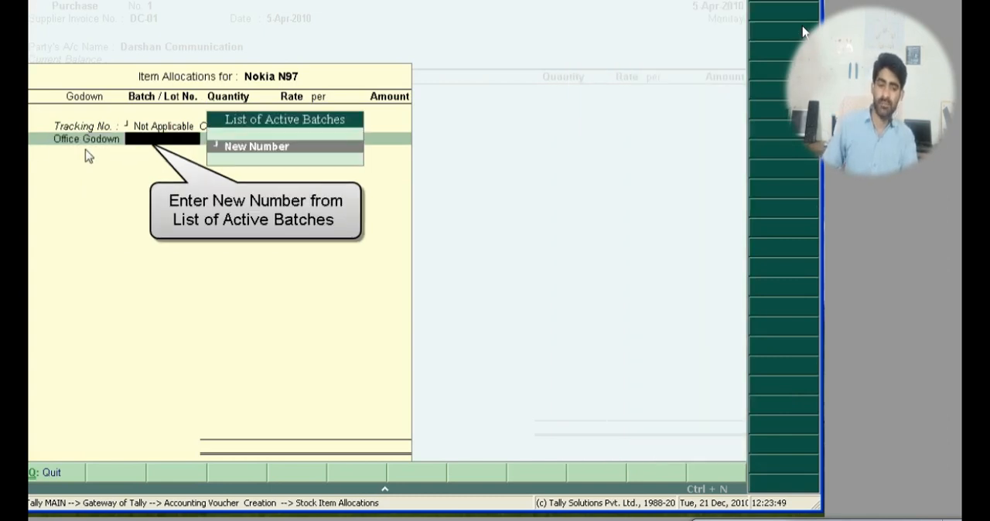
Step: Assign the Nokia N97 allocation a new batch number, Batch-01
key(Return)
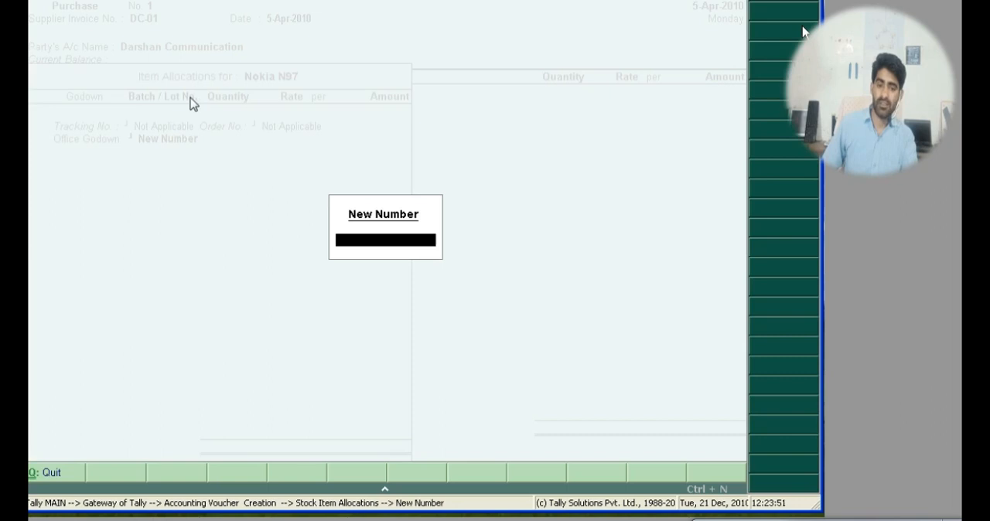
text(Batch-01)
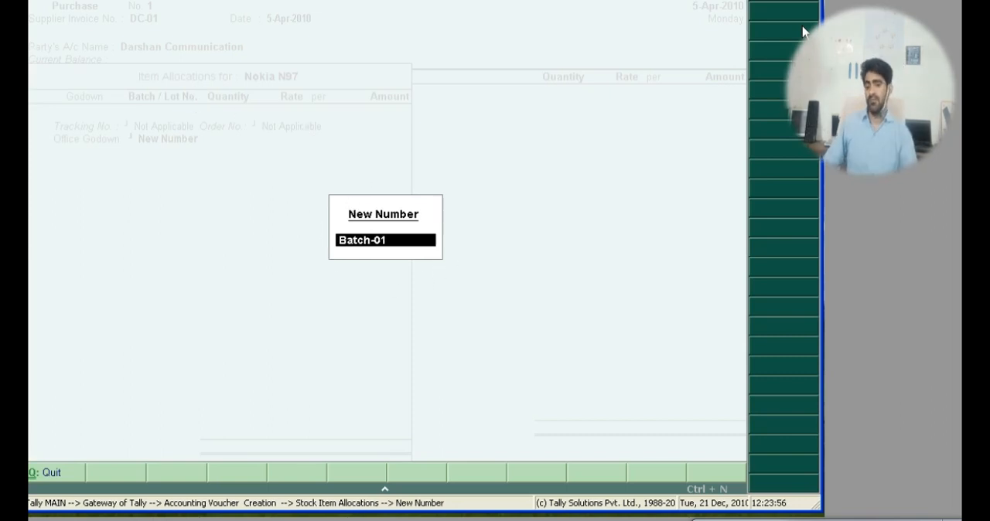
key(Return)
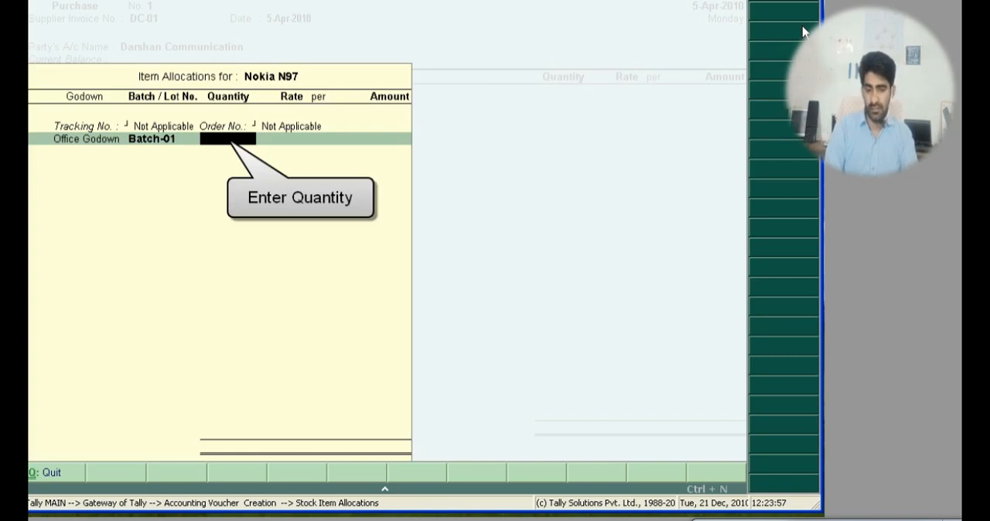
Step: Enter a quantity of 10 nos at a rate of 15000 for Batch-01 and finish the item allocation
text(10)
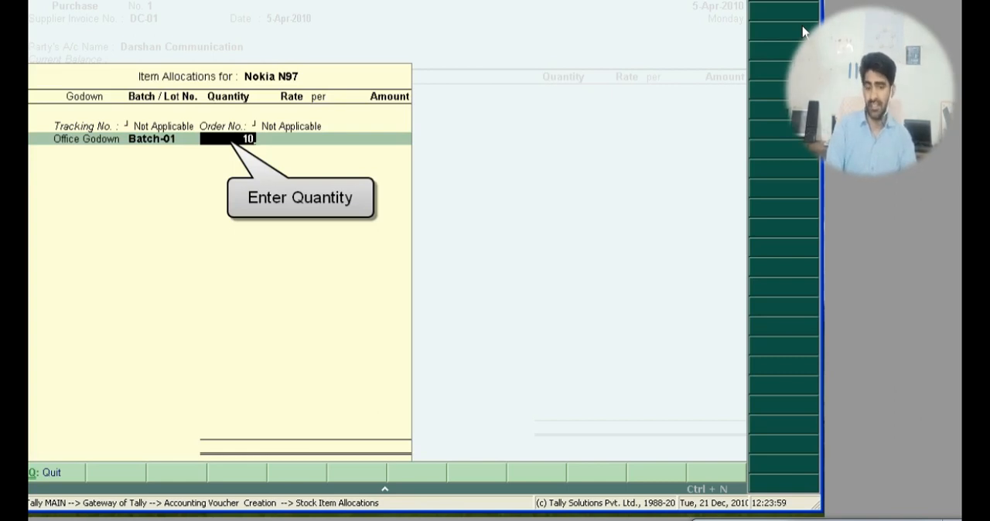
key(Return)
text(15000)
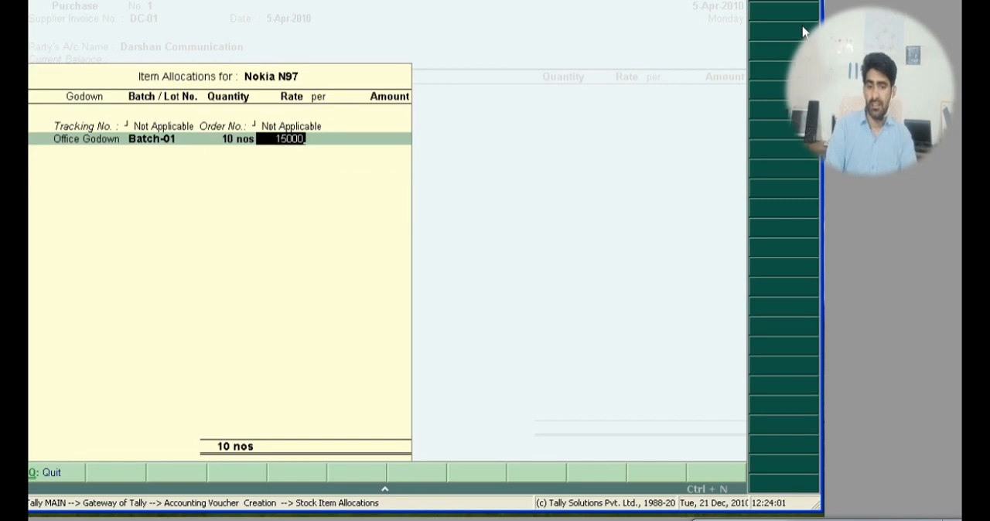
key(Return)
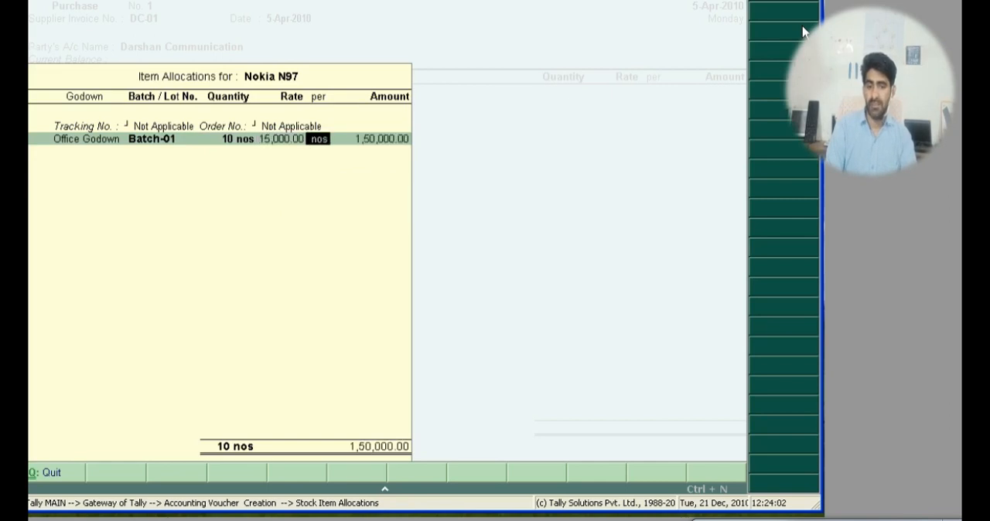
key(Return)
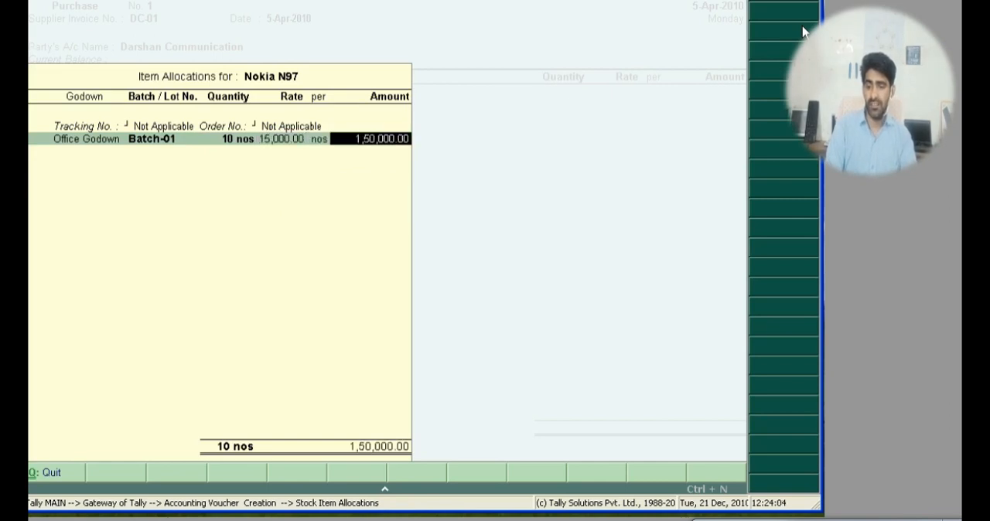
key(Return)
Step: Allocate the Nokia N97 line amount to the Purchase@4% ledger in its accounting details
key(Return)
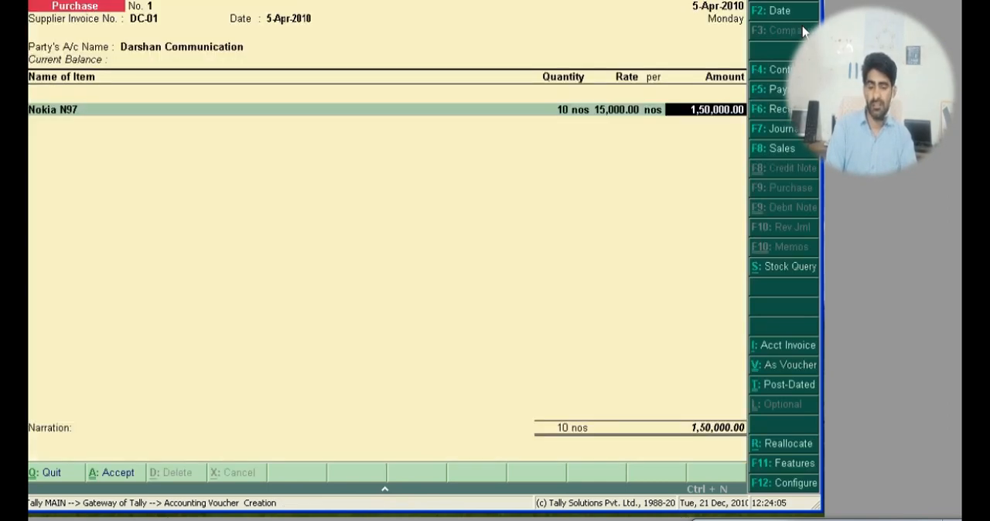
key(Return)
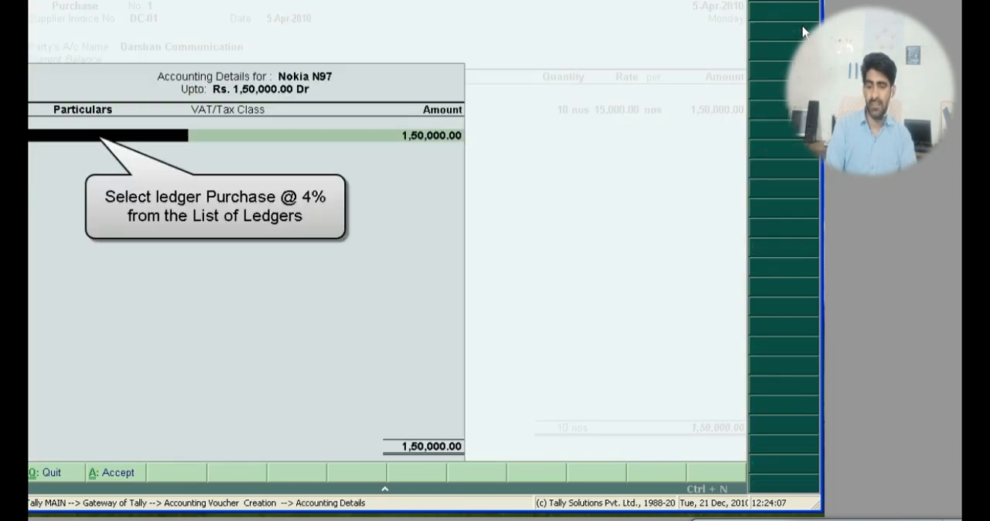
text(P)
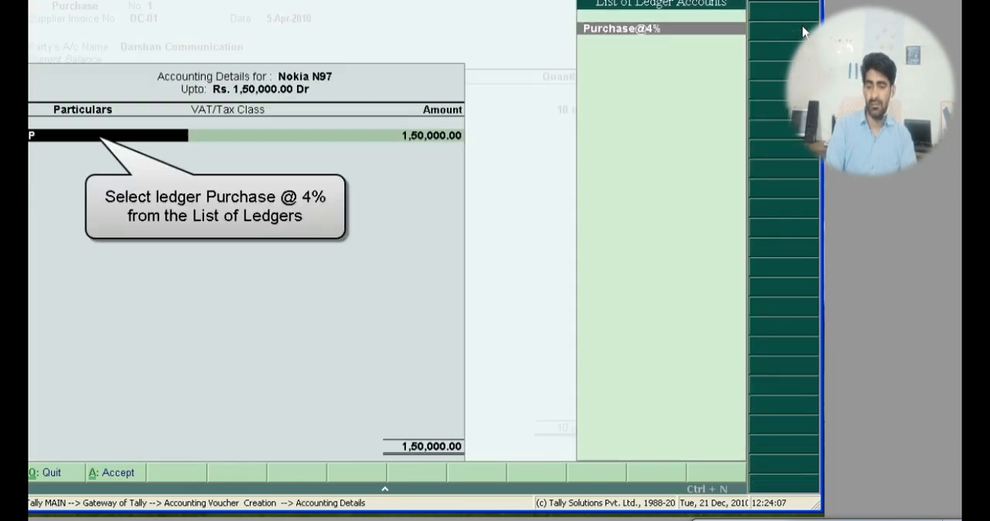
key(Return)
Step: End the item list and add the Input Vat @ 4% ledger below the Nokia N97 line
key(Return)
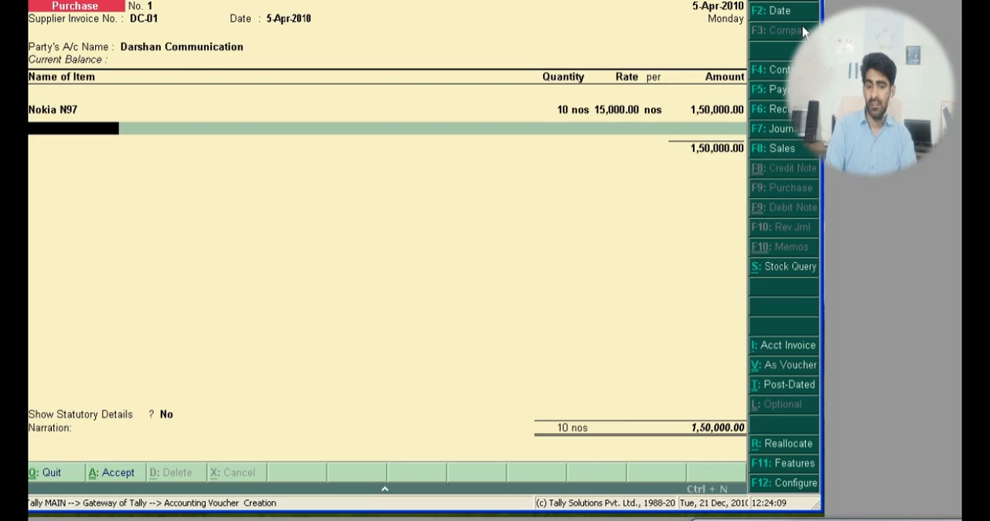
key(Return)
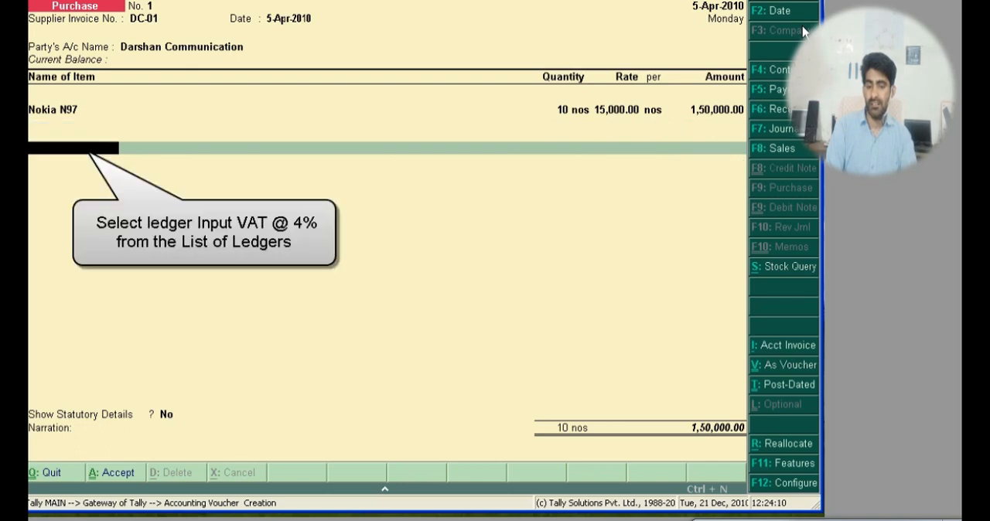
text(In)
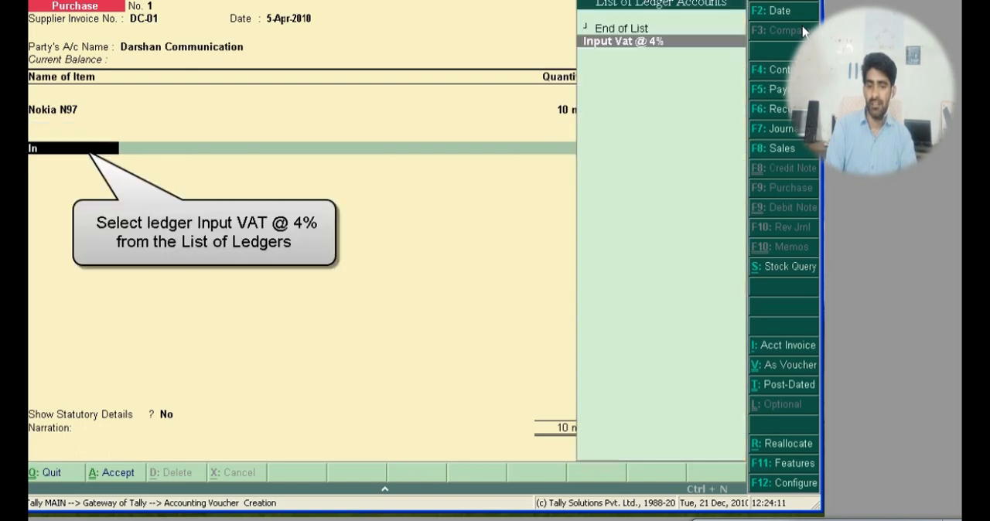
key(Return)
Step: Finish the Darshan Communication purchase voucher with statutory details left at No and a blank narration, and save it
key(Return)
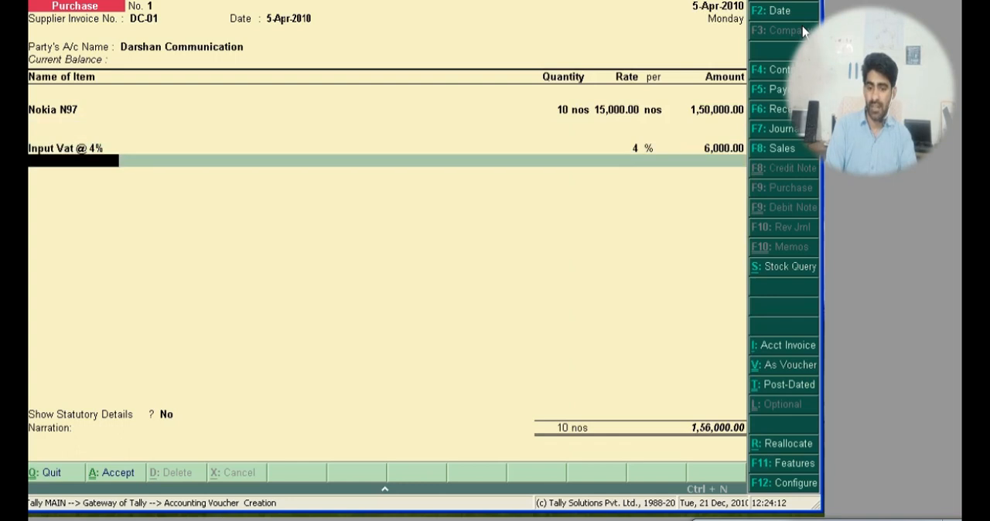
key(Return)
key(Return)
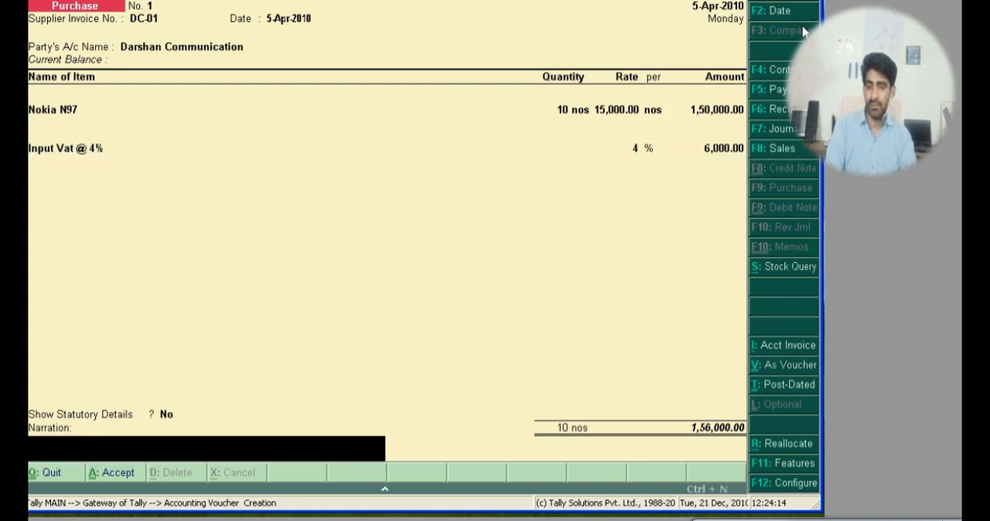
key(Return)
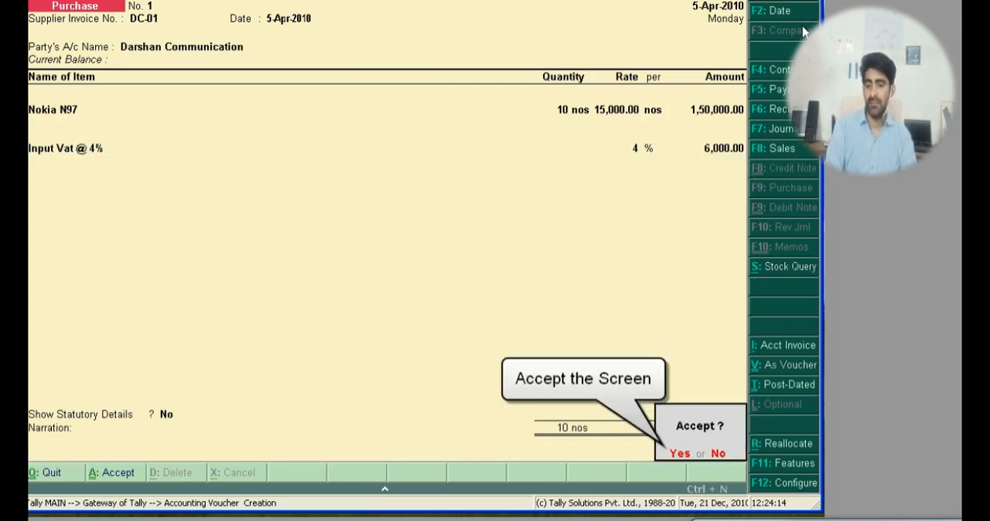
key(Return)
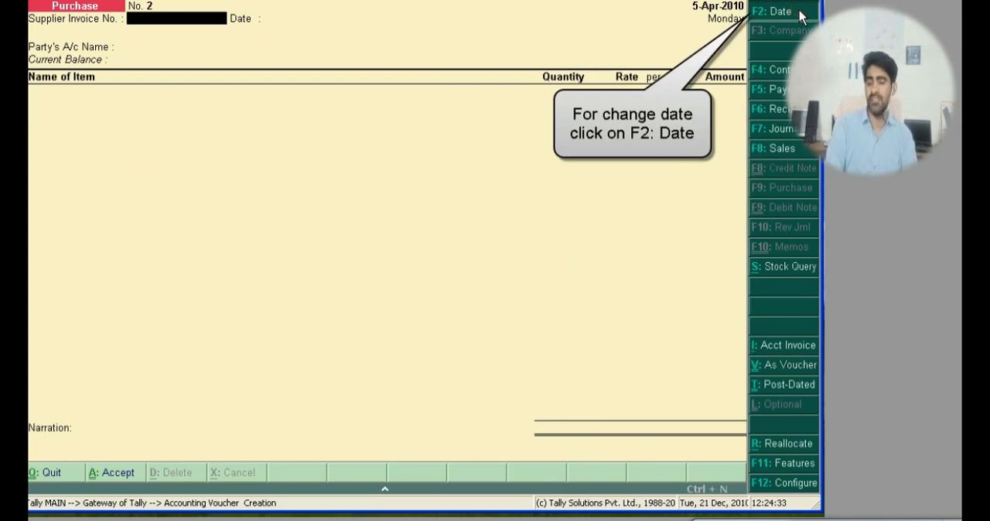
Step: Date the new purchase voucher 8/4/2010 and enter supplier invoice number AO-01, keeping 8-Apr-2010 as the invoice date
click(800, 15)
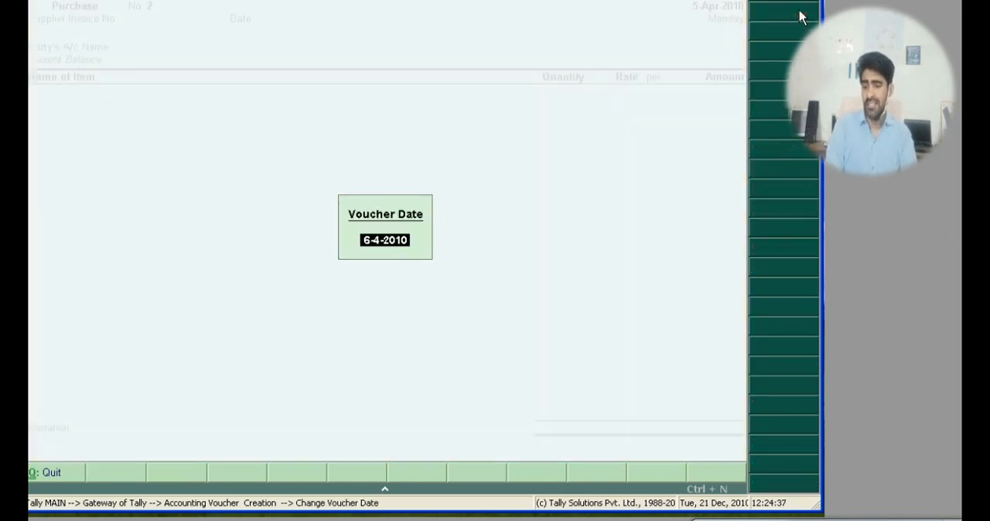
text(8/4/2010)
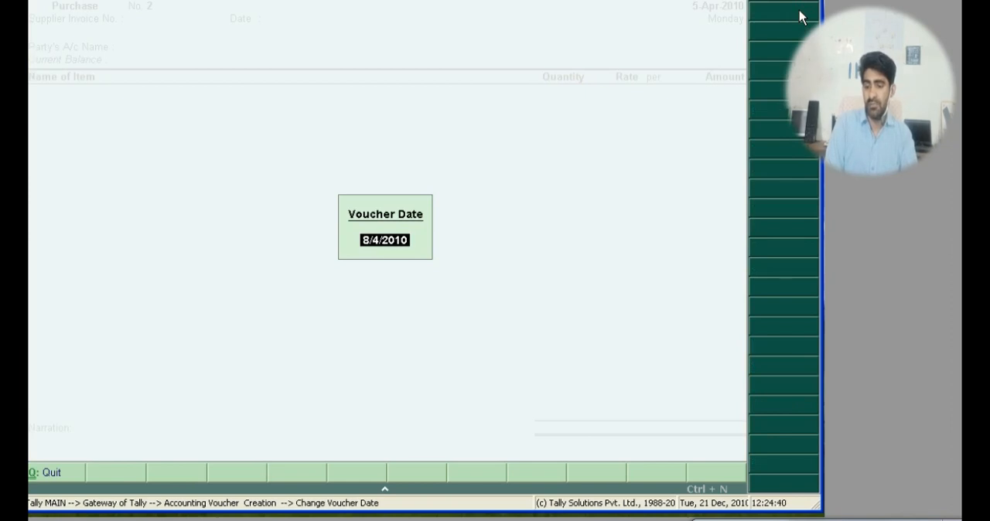
key(Return)
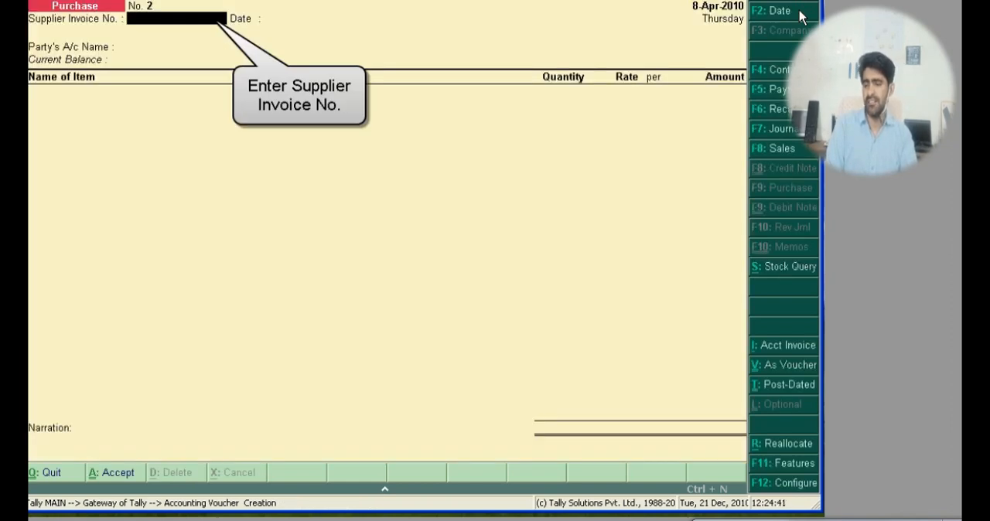
text(AO)
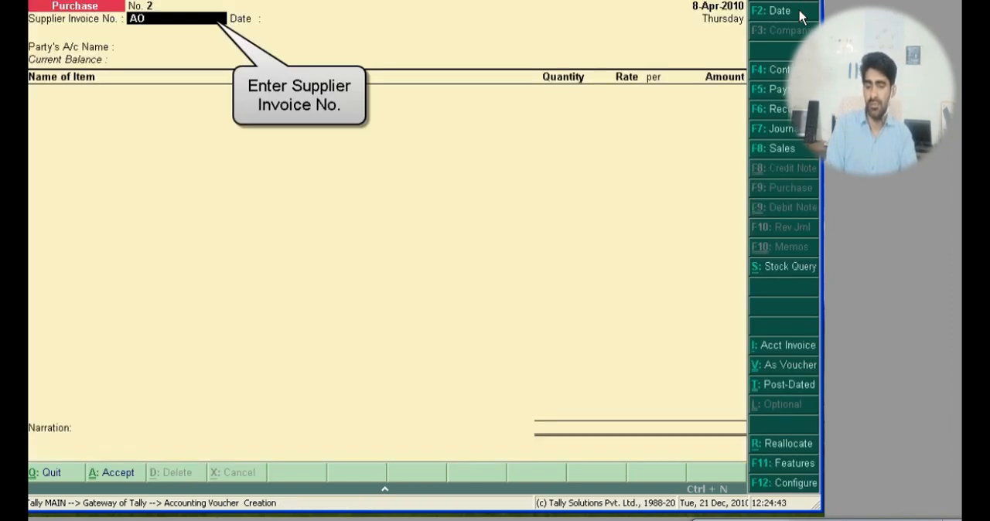
text(-01)
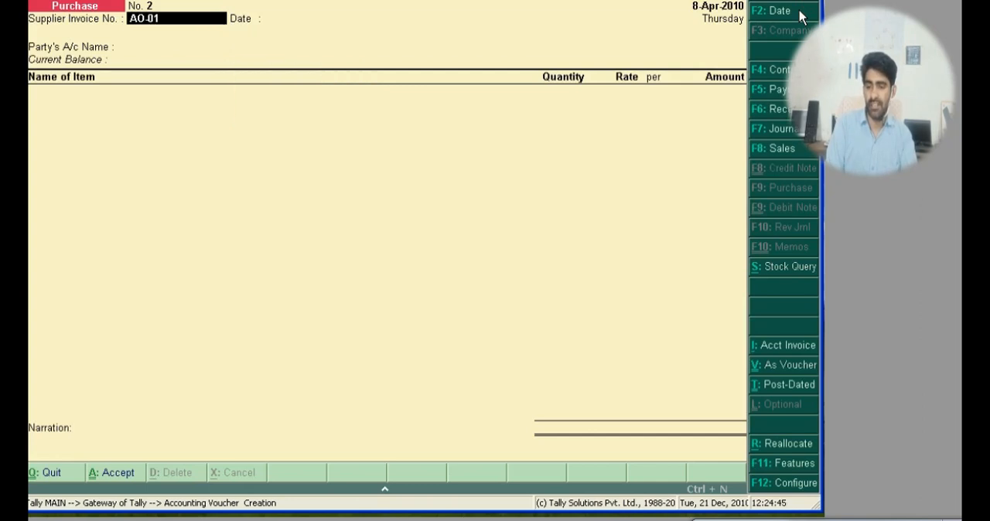
key(Return)
key(Return)
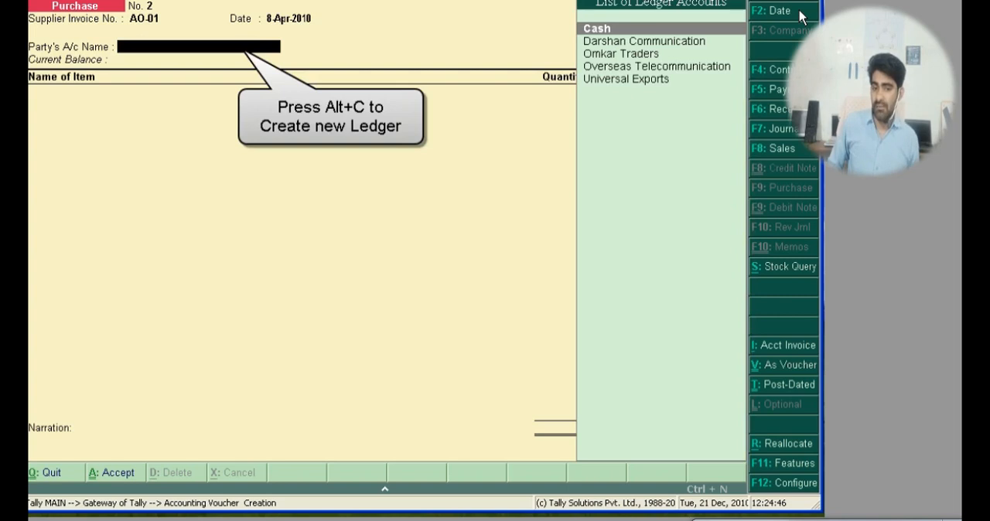
Step: Create a party ledger named A-One Communication under Sundry Creditors from the voucher and use it as the party account
key(alt+c)
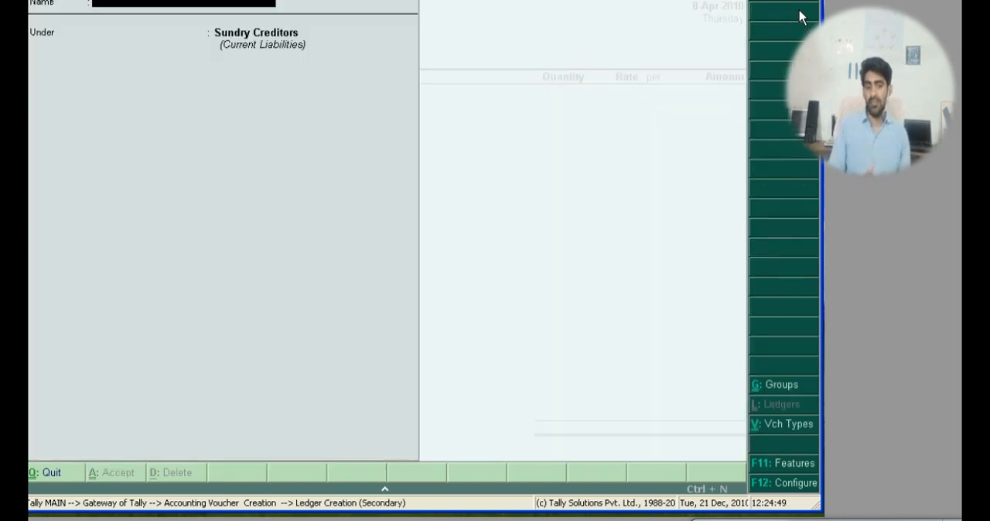
text(A-One)
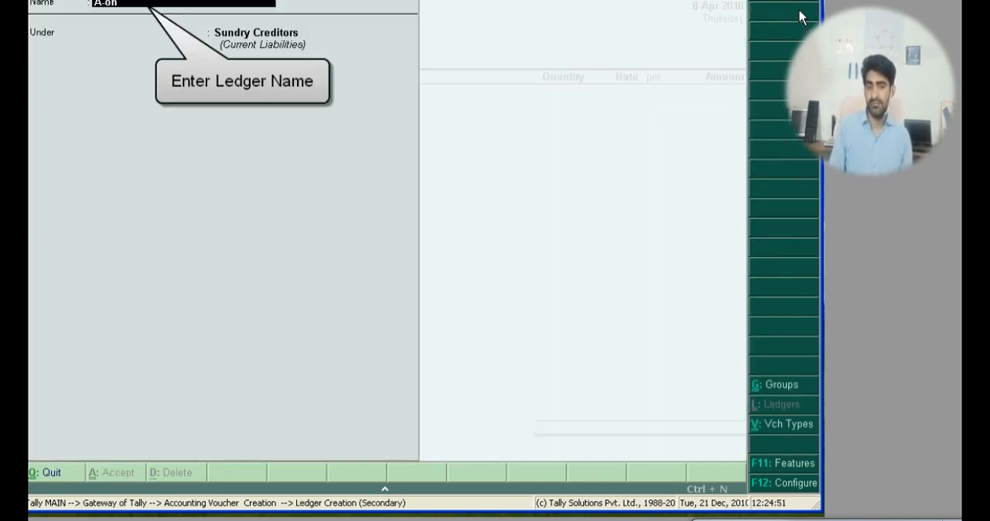
text( Commu)
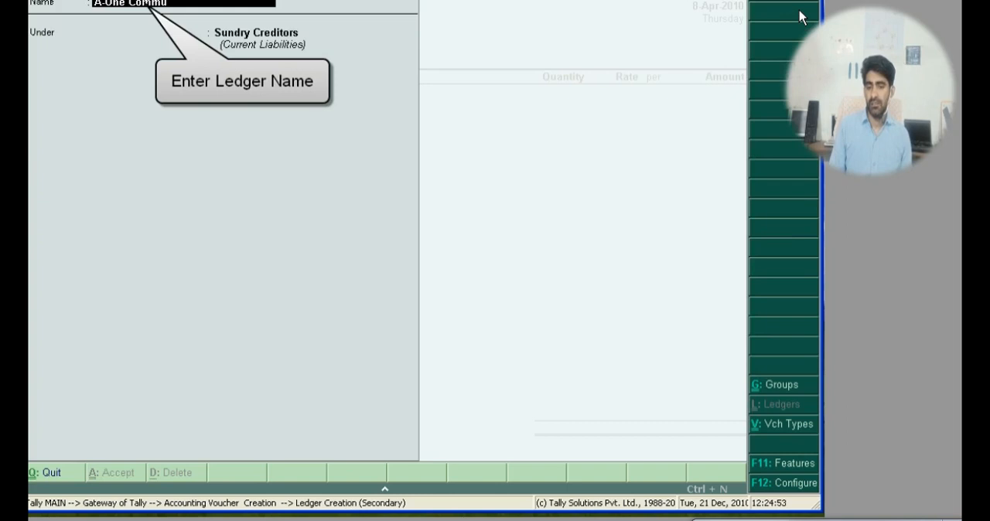
text(nication)
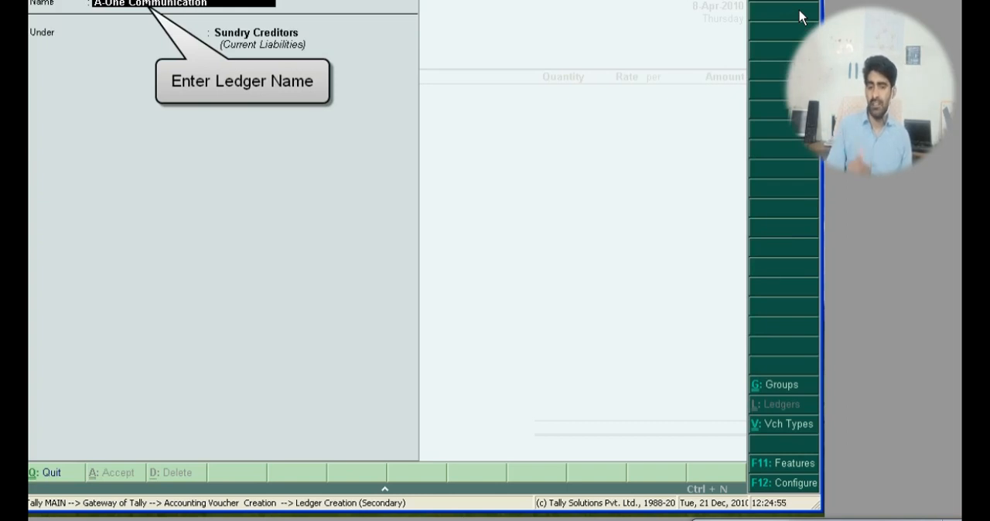
key(Return)
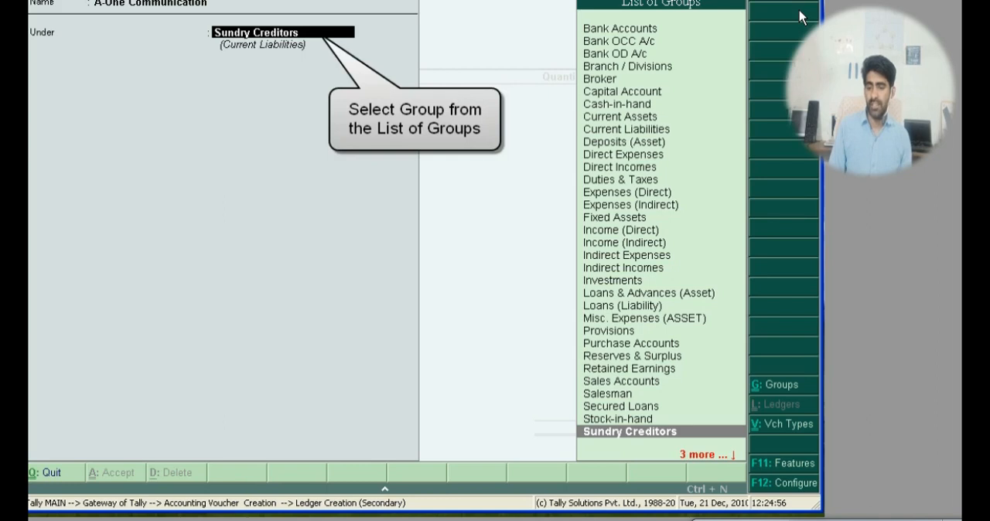
key(Return)
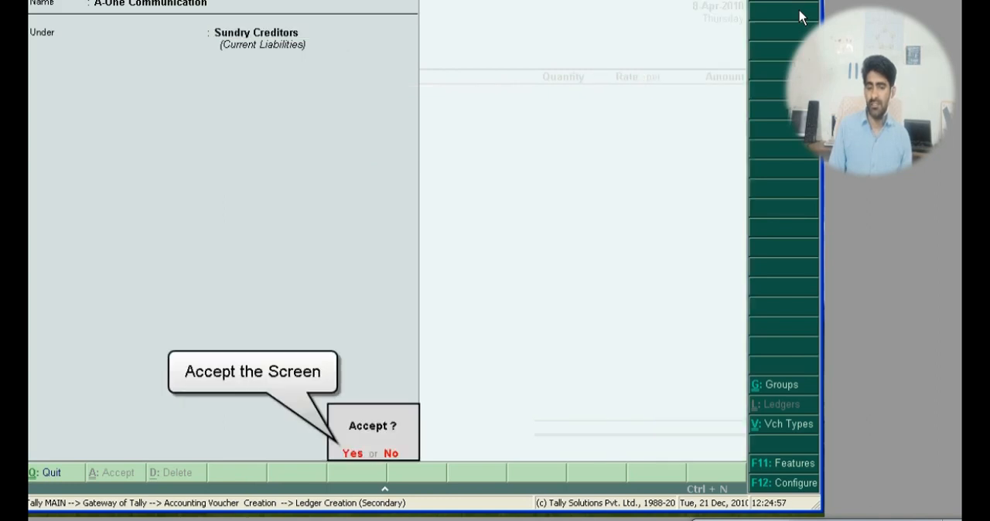
key(Return)
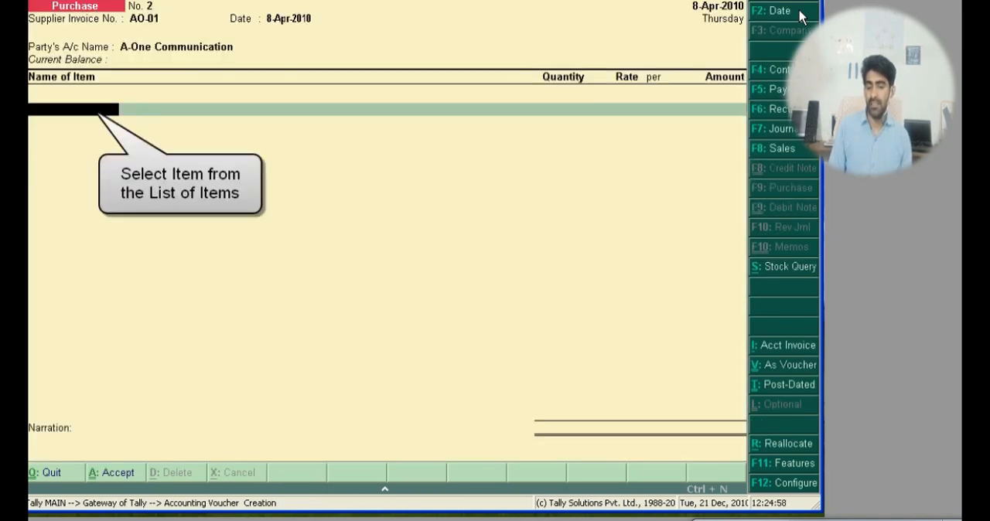
Step: Add the stock item Nokia N97 to the A-One Communication purchase voucher
text(No)
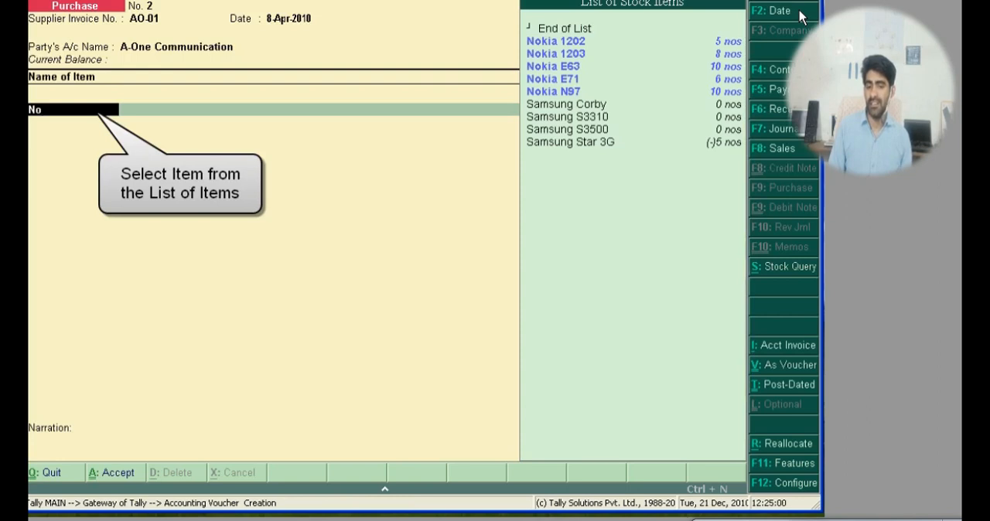
key(Down)
key(Down)
key(Down)
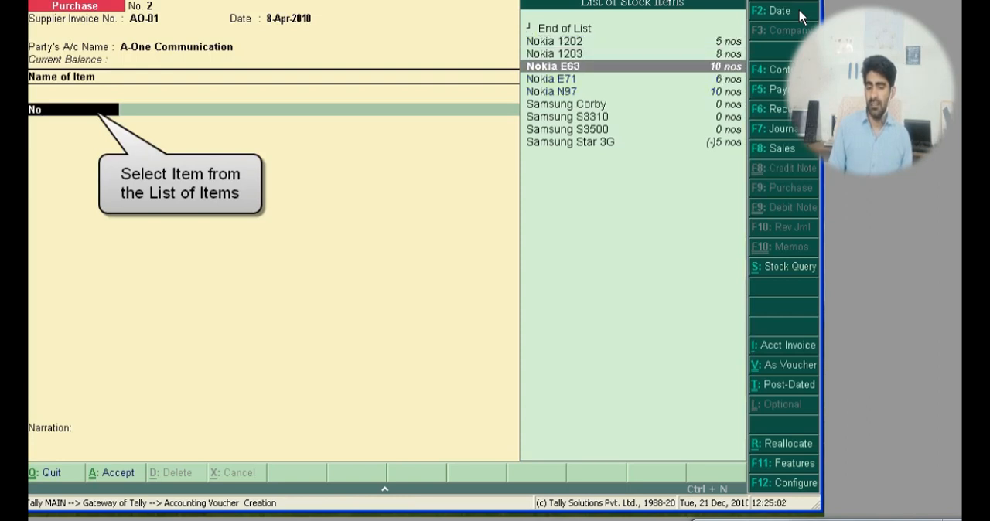
key(Down)
key(Down)
key(Return)
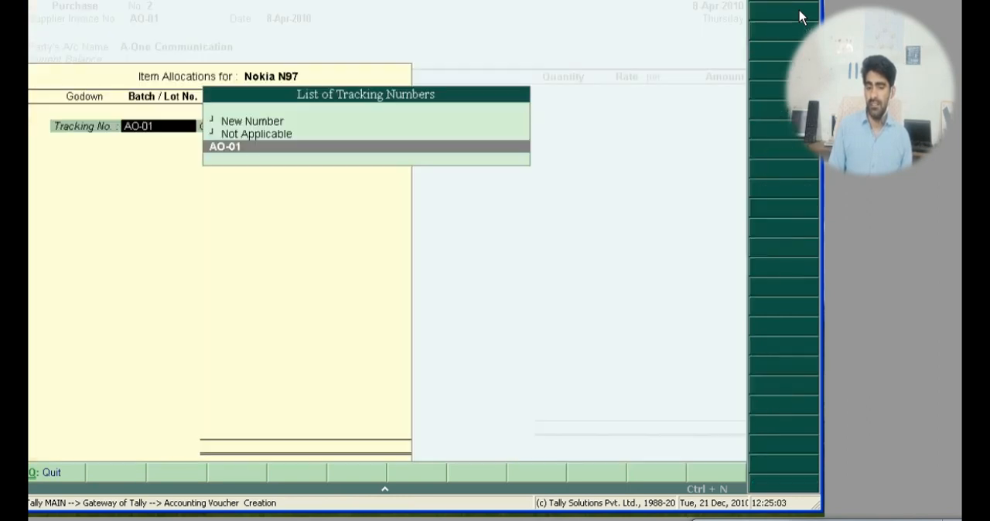
Step: Set the Nokia N97 allocation's tracking and order numbers to Not Applicable and its godown to Office Godown
key(Up)
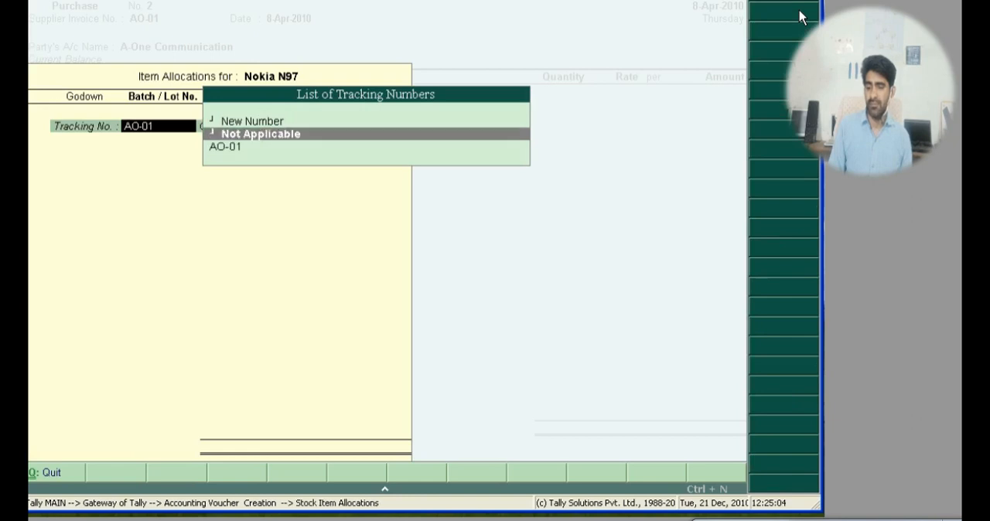
key(Return)
key(Return)
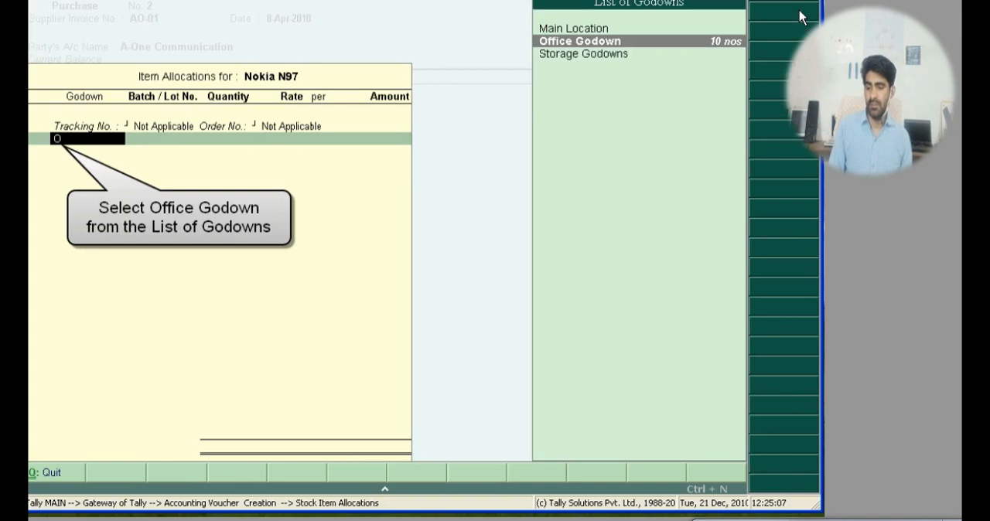
key(Return)
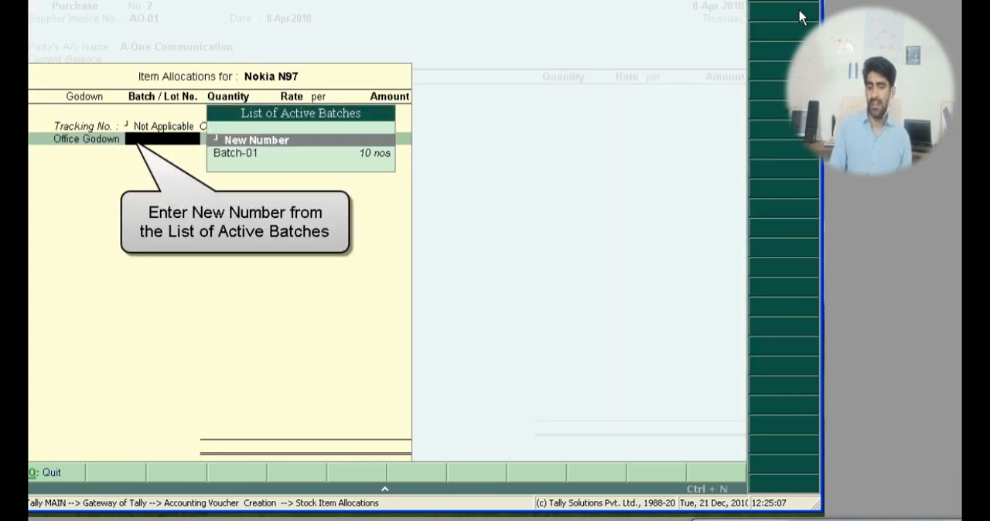
Step: Assign the Nokia N97 allocation a new batch number, Batch-02
key(Return)
text(B)
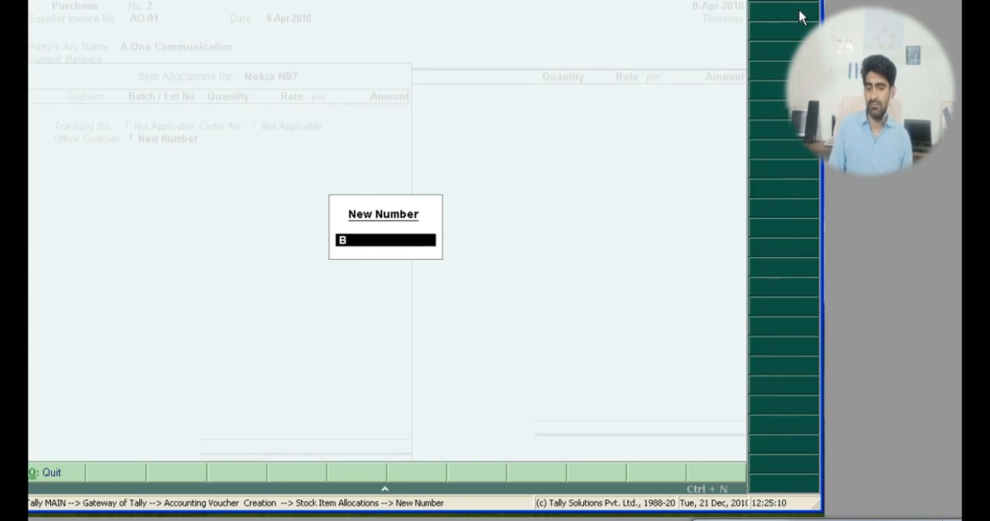
text(atch)
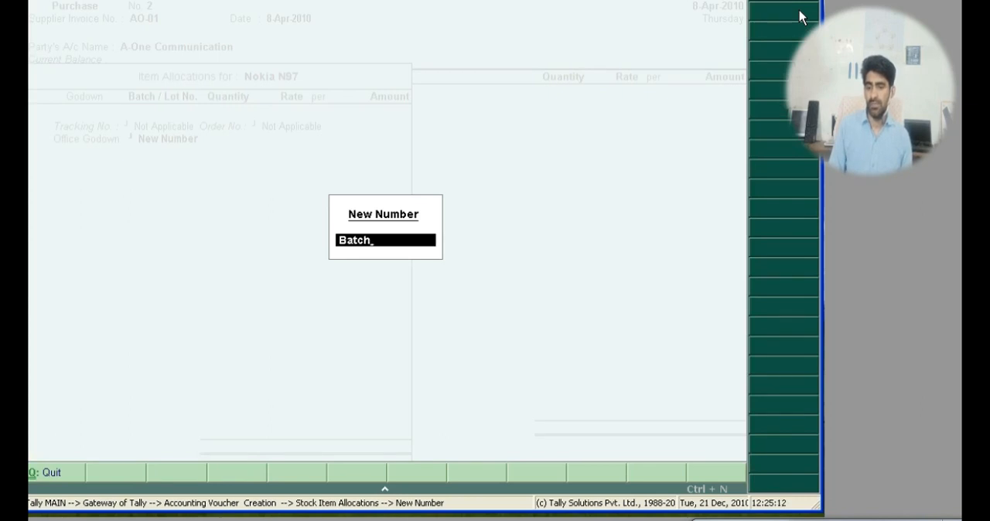
text(-02)
key(Return)
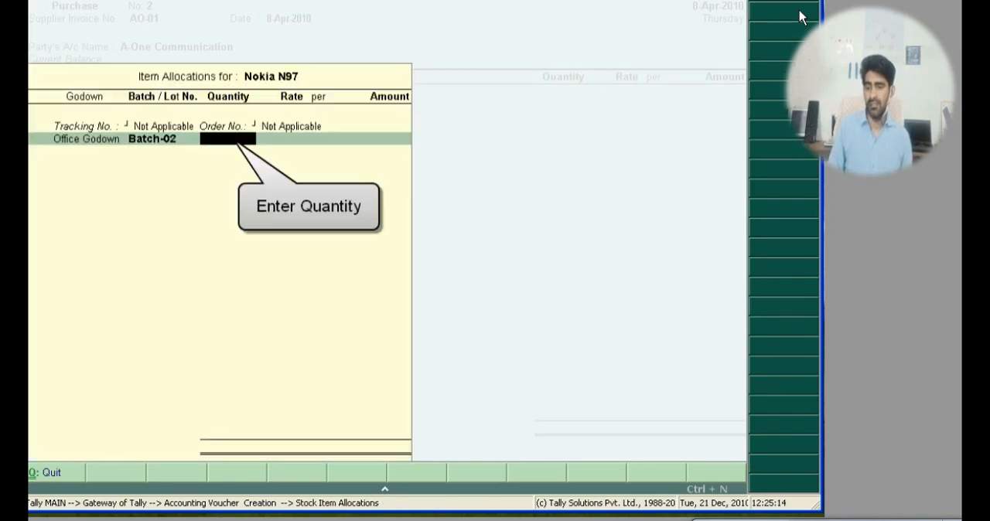
Step: Enter a quantity of 10 nos at a rate of 15200 for Batch-02 and end the item allocation
text(10)
key(Return)
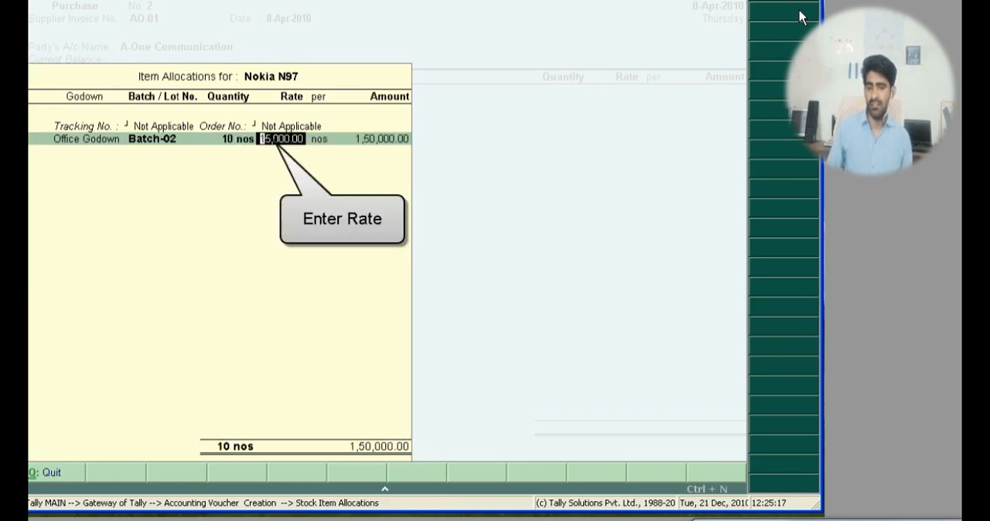
text(15200)
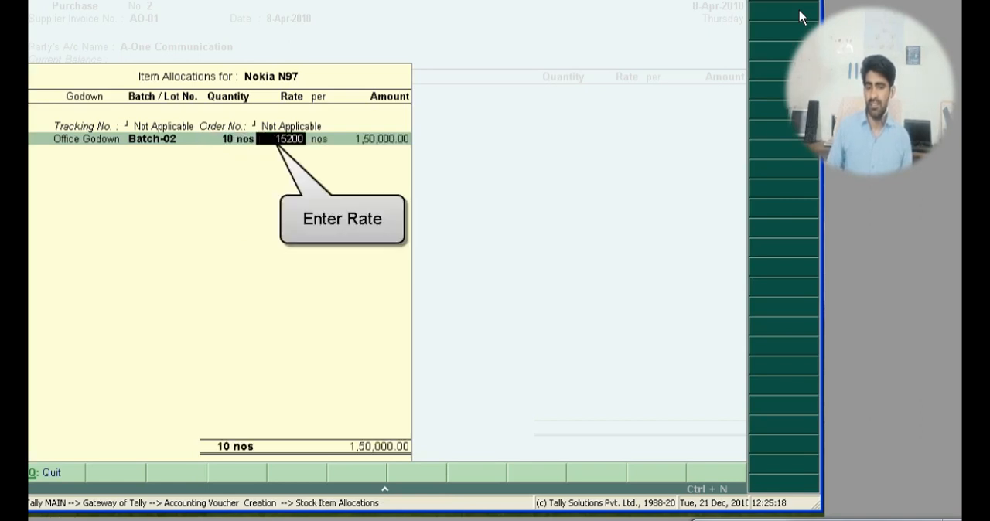
key(Return)
key(Return)
key(Return)
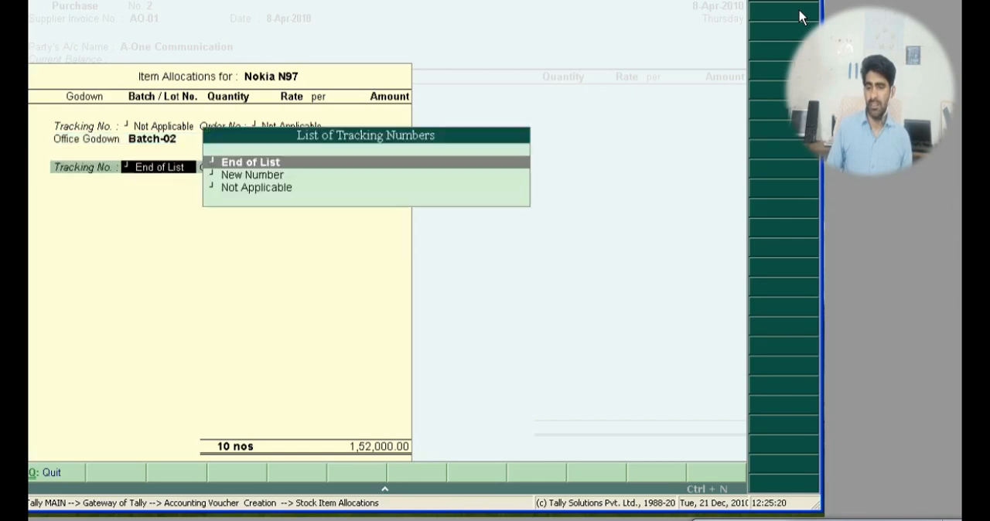
key(Return)
key(Return)
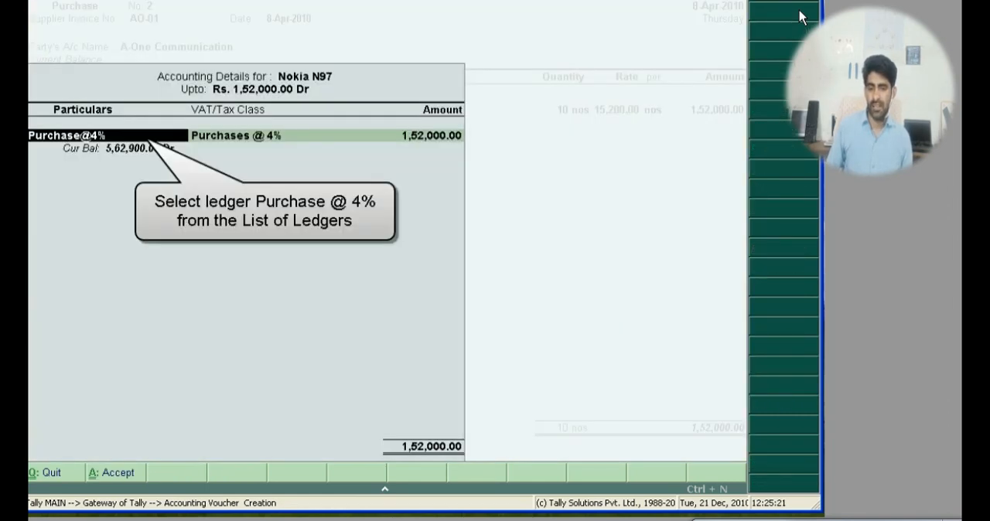
Step: Allocate the Batch-02 purchase amount of Nokia N97 to the Purchase@4% ledger
key(Return)
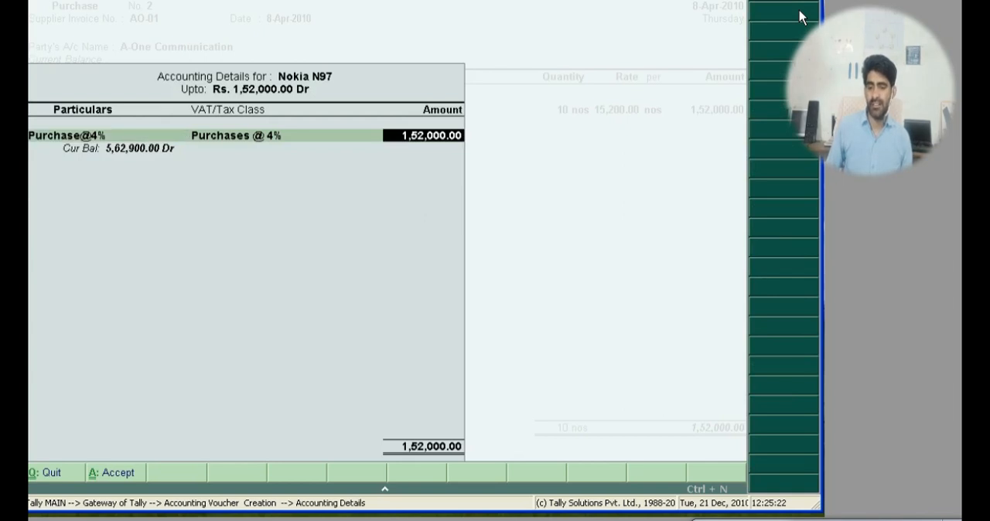
key(Return)
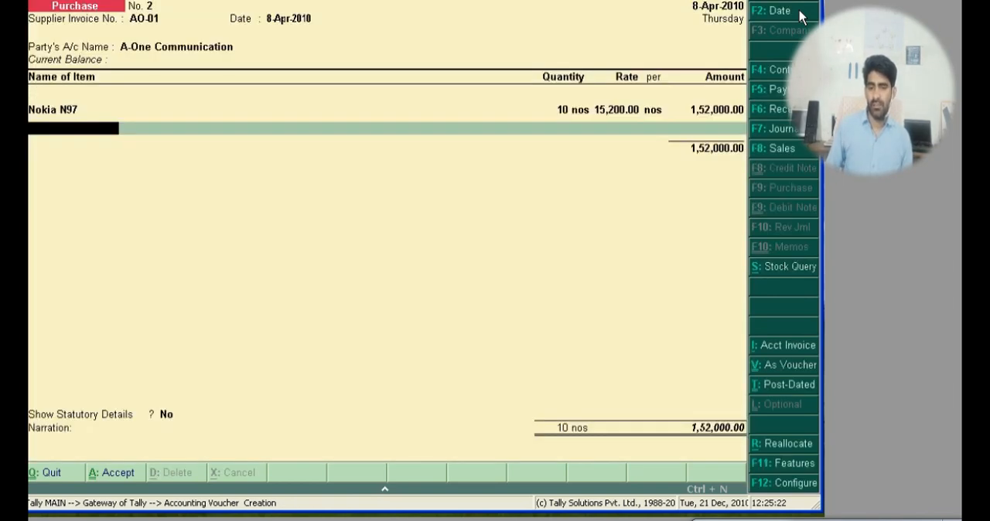
Step: End the item list and add the Input Vat @ 4% ledger to the A-One Communication purchase
text(In)
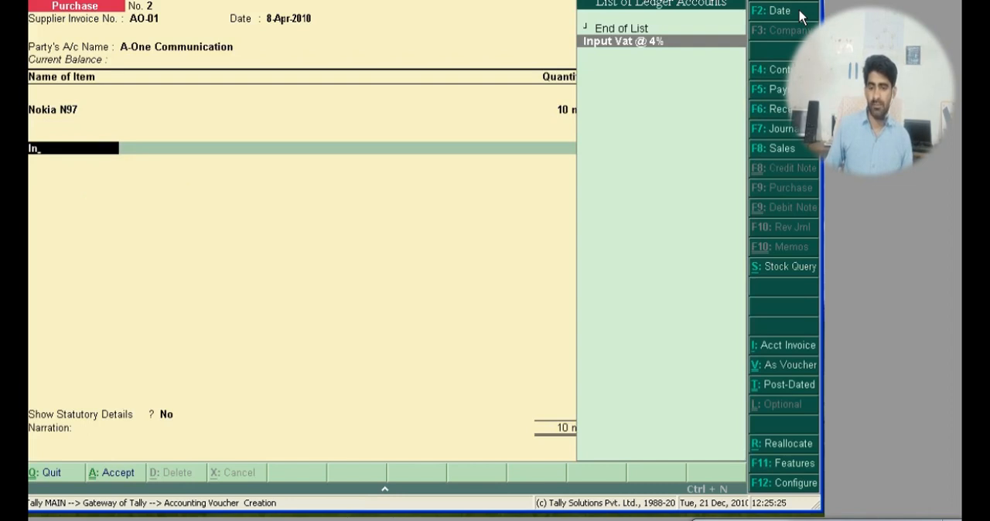
key(Return)
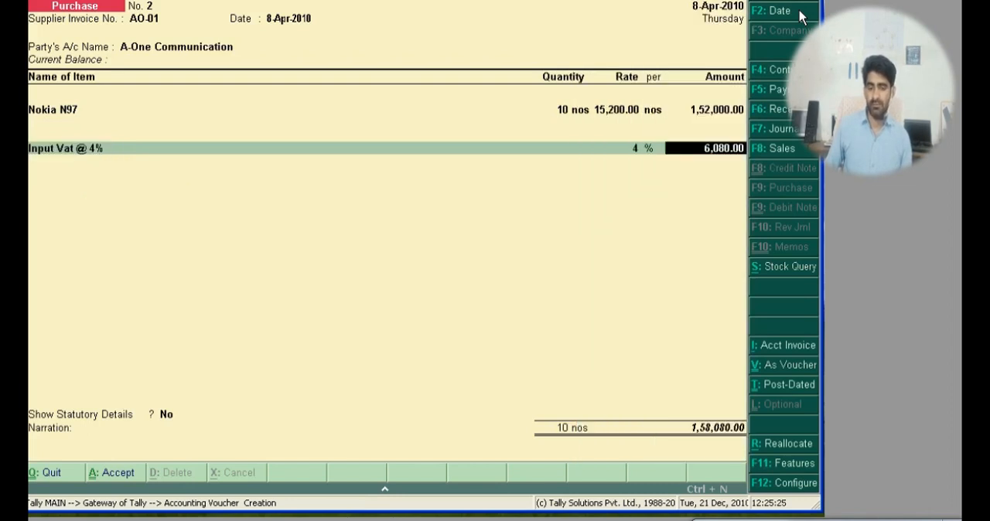
key(Return)
Step: Keep Show Statutory Details at No and save the A-One Communication purchase voucher
key(Return)
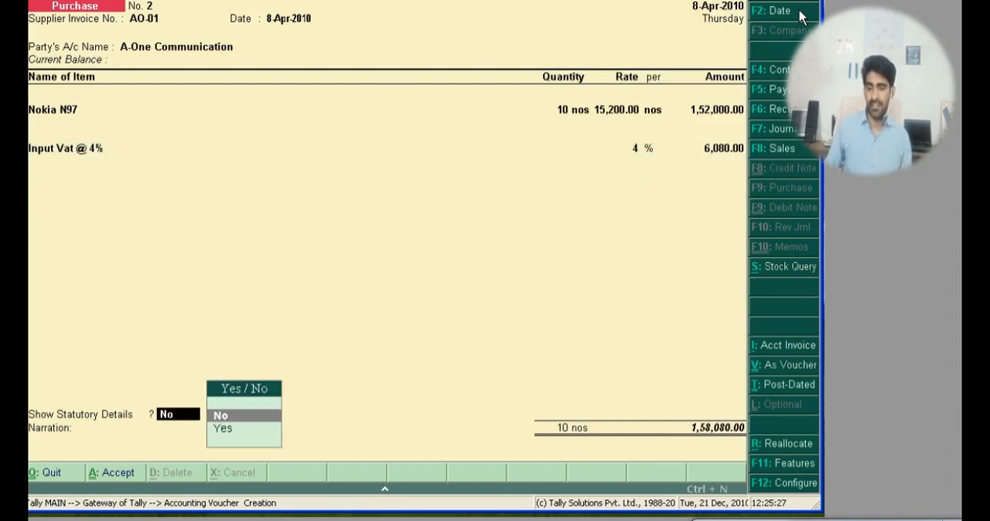
key(Return)
key(Return)
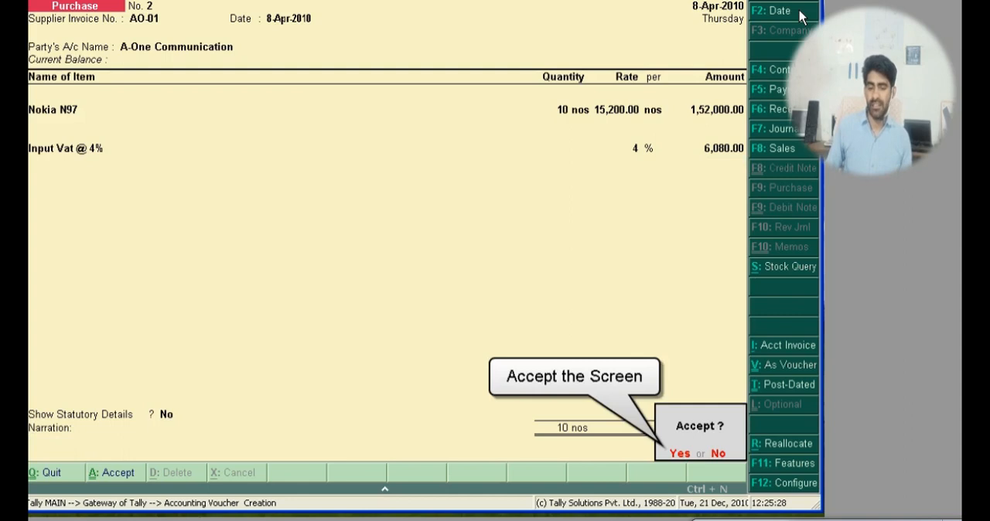
key(Return)
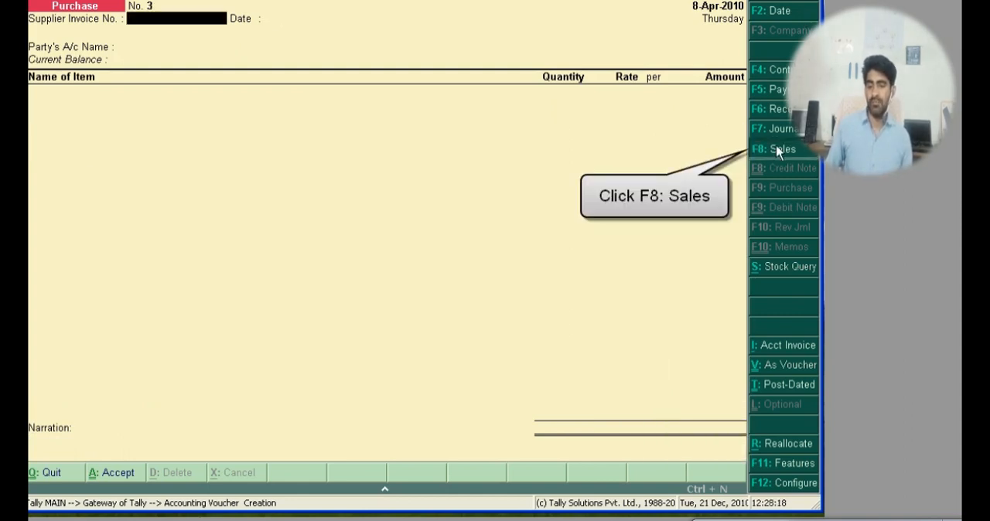
Step: Start a voucher of type Sales and set its date to 10/4/2010
click(779, 149)
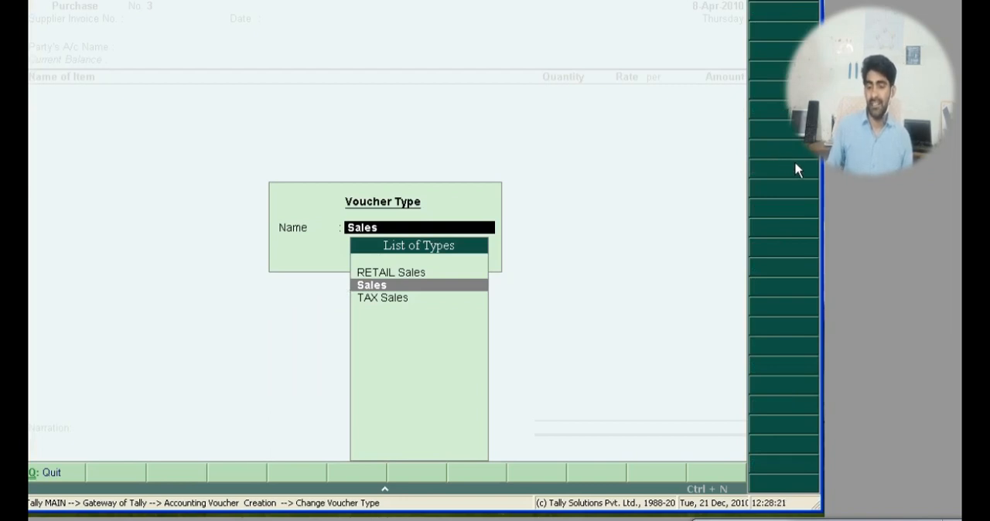
key(Return)
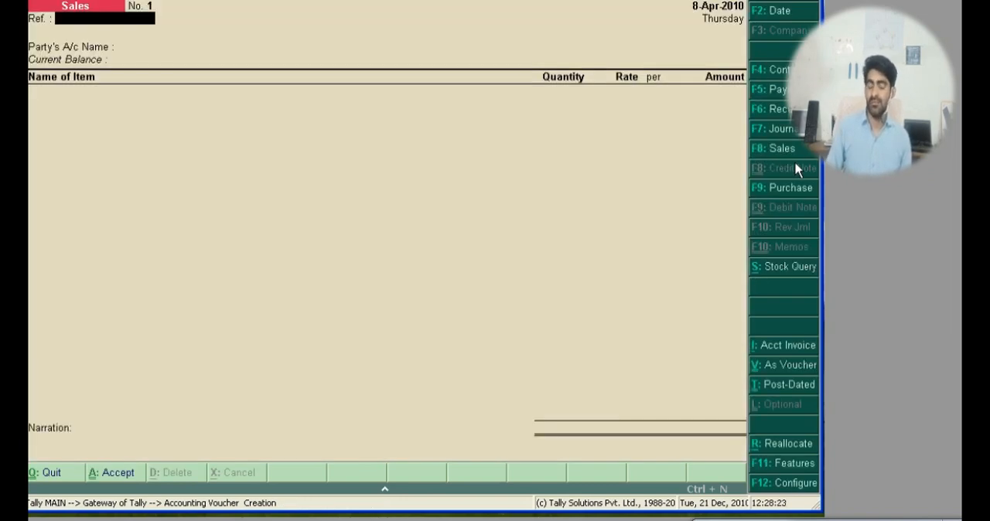
click(783, 16)
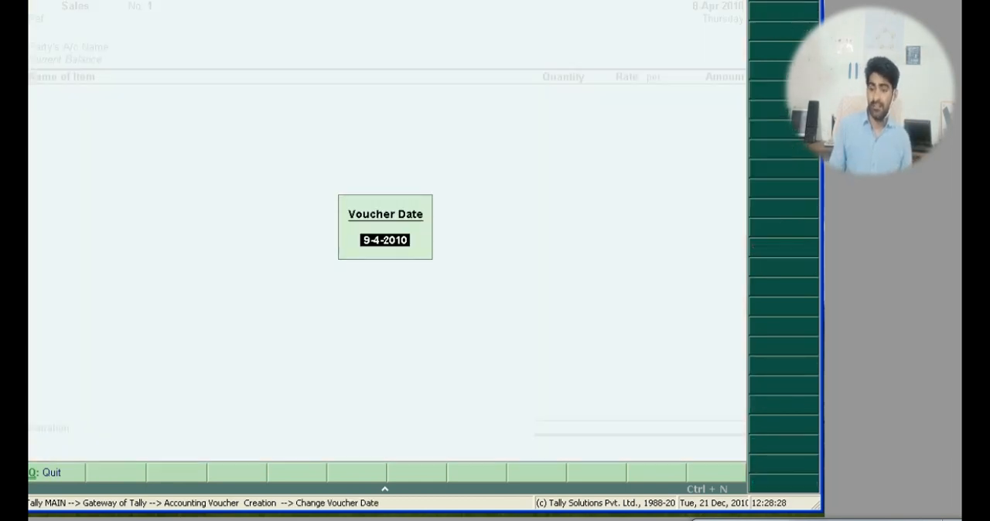
text(10/4/2010)
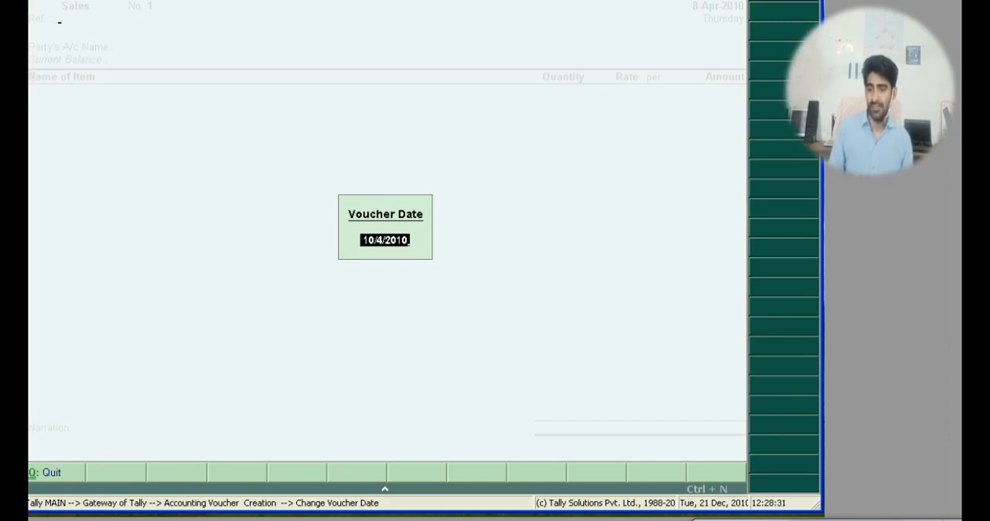
key(Return)
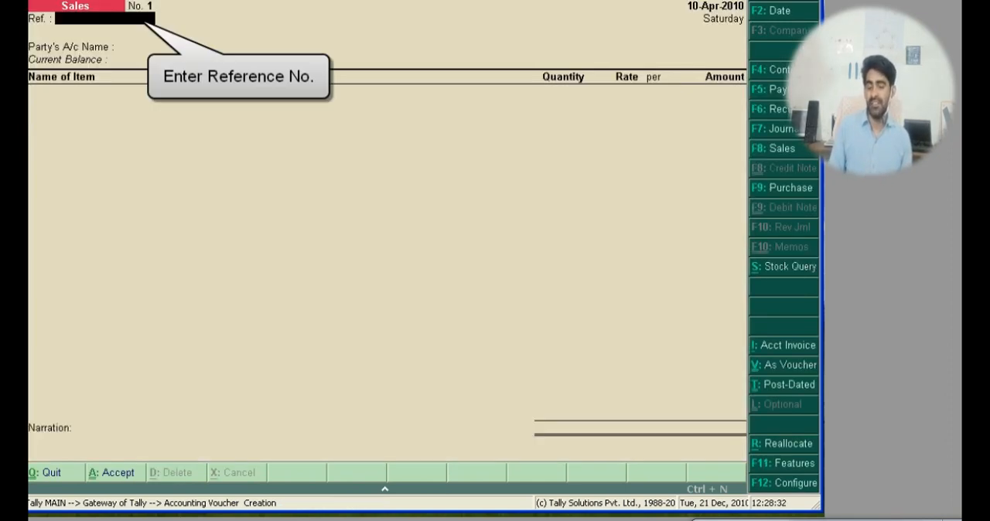
Step: Enter the reference UE-02 and choose Universal Exports as the party account of the sales voucher
text(UE-0)
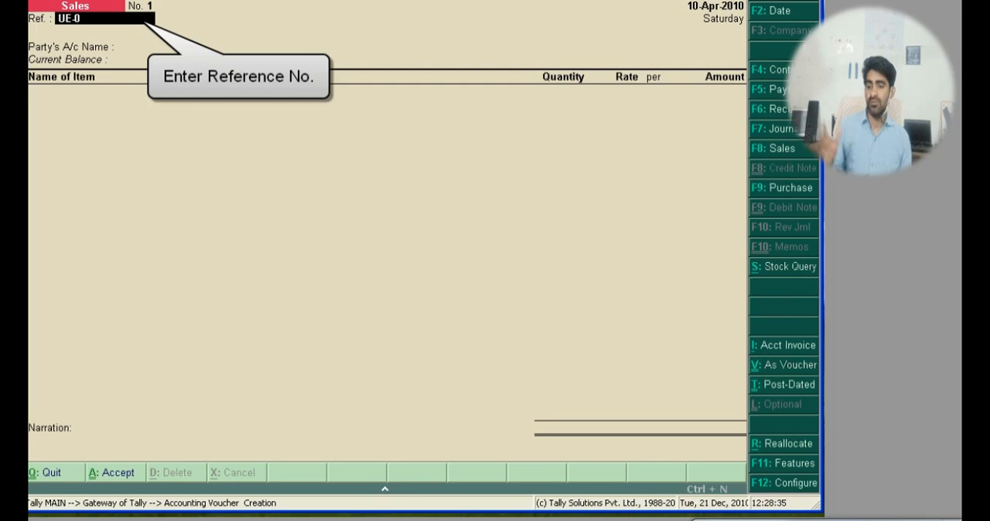
text(2)
key(Return)
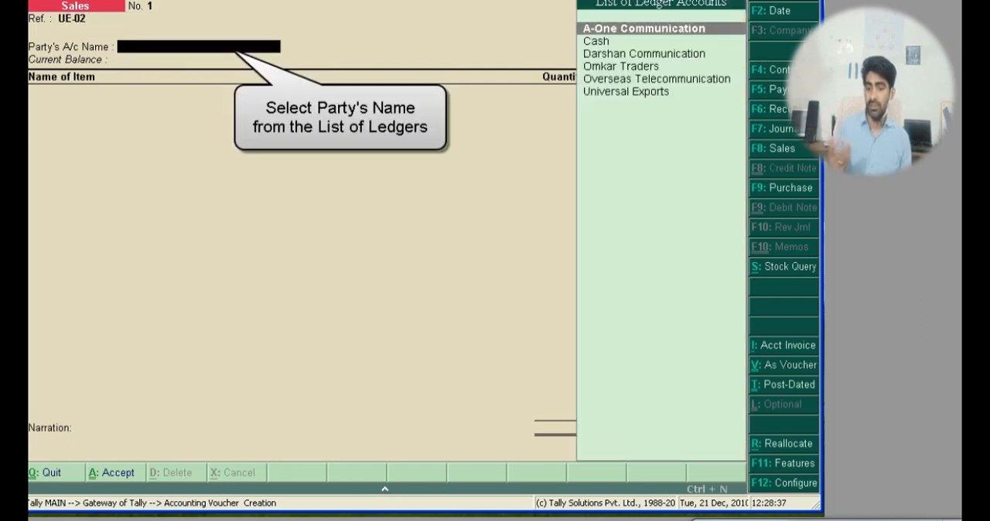
key(Down)
key(Down)
key(Down)
key(Down)
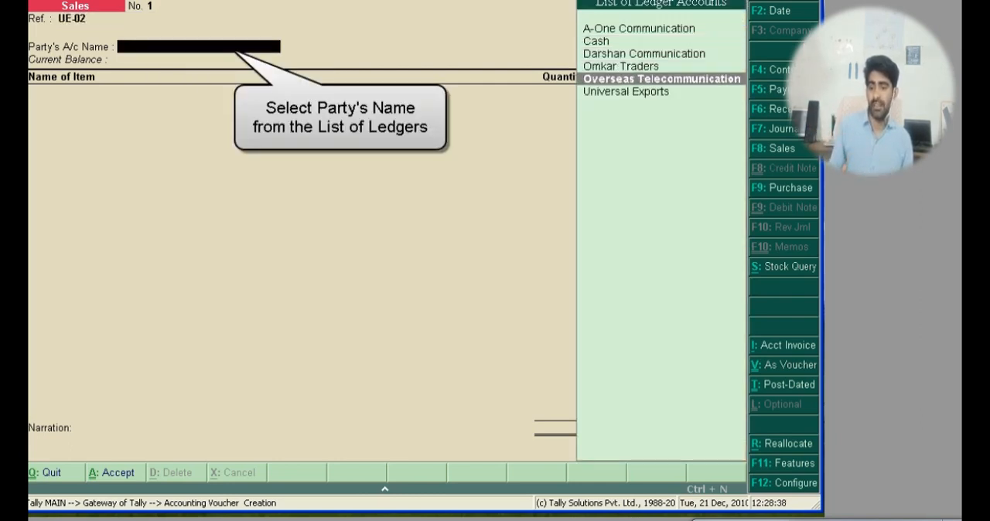
key(Down)
key(Return)
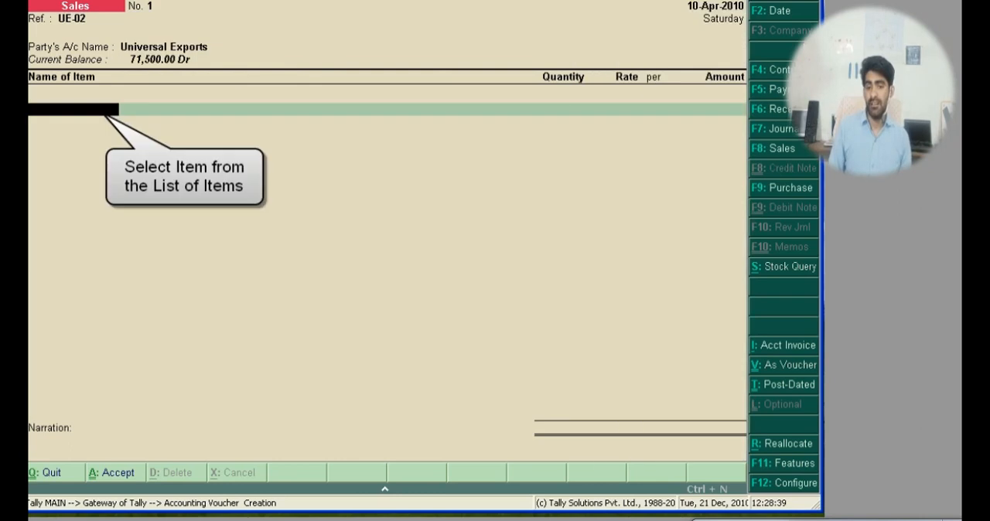
Step: Add the stock item Nokia N97 to the Universal Exports sales voucher
text(No)
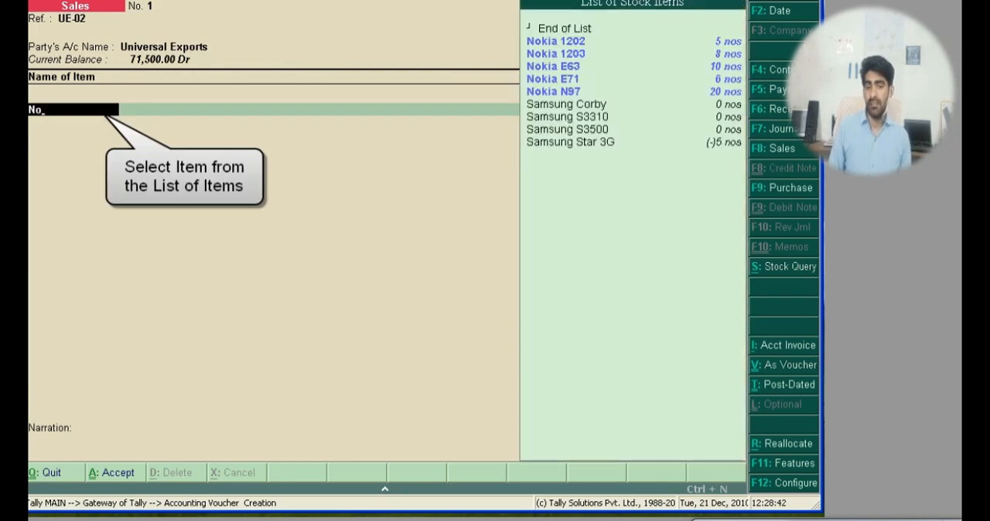
key(Down)
key(Down)
key(Down)
key(Down)
key(Down)
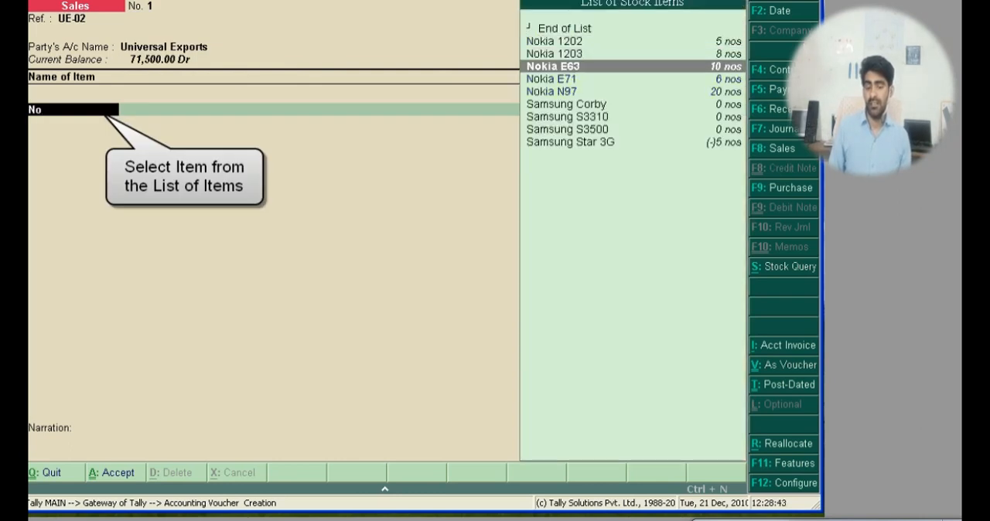
key(Return)
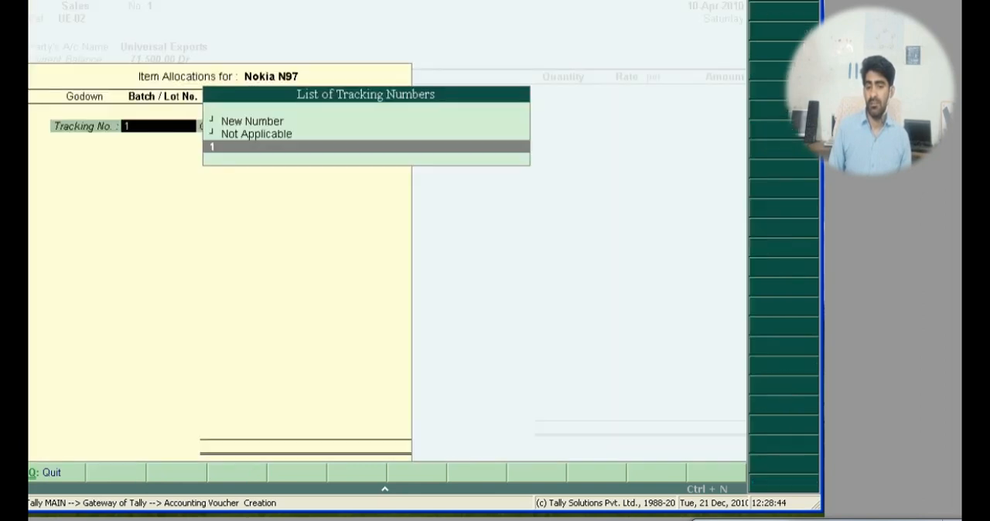
Step: Set tracking and order numbers to Not Applicable and allocate the Nokia N97 sale to Batch-01 in Office Godown
key(Up)
key(Return)
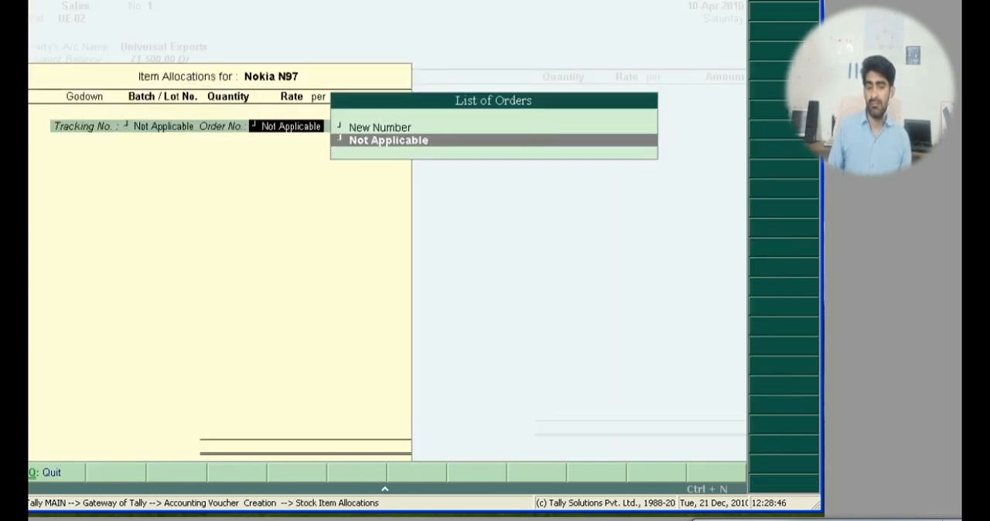
key(Return)
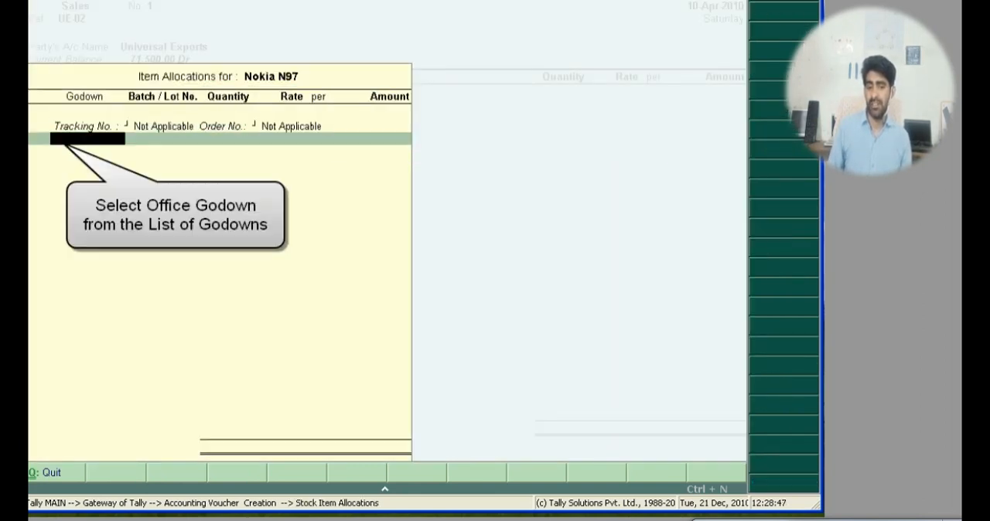
text(O)
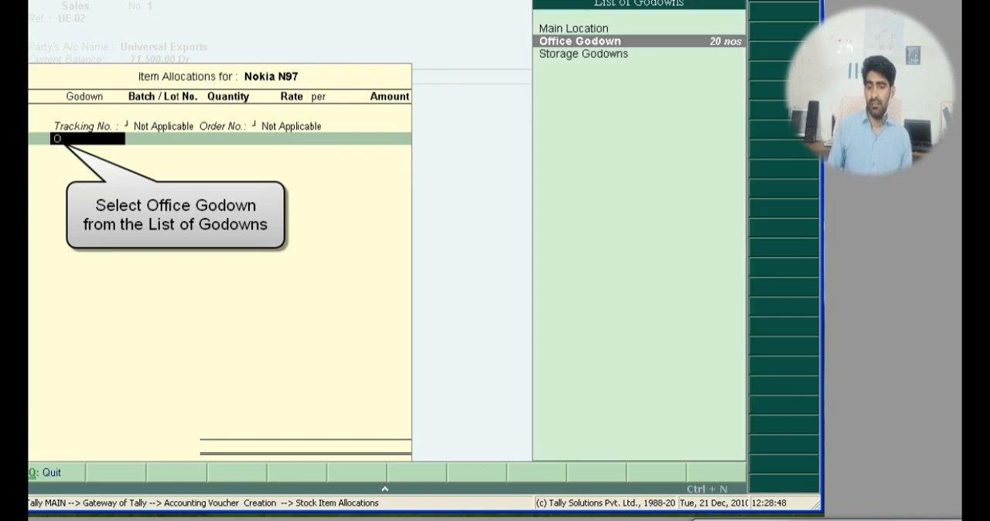
key(Return)
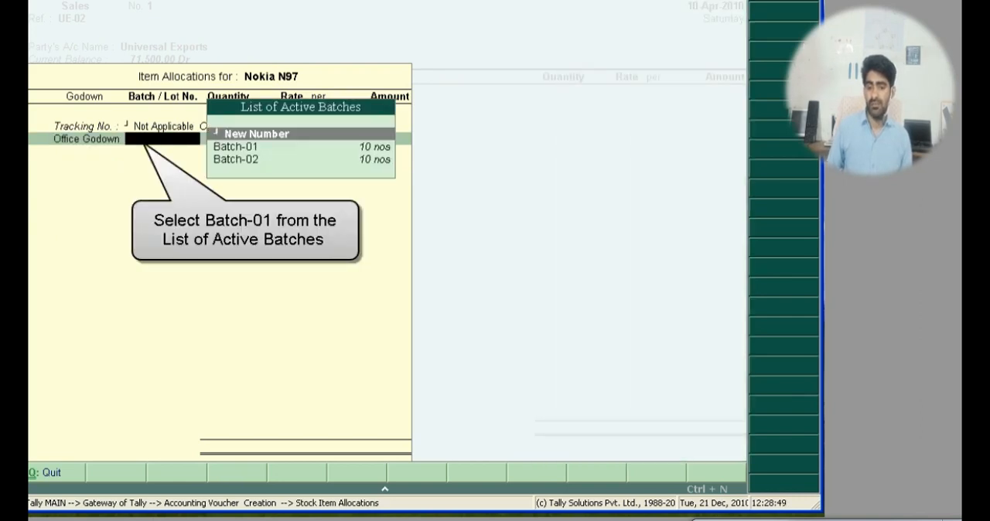
key(Down)
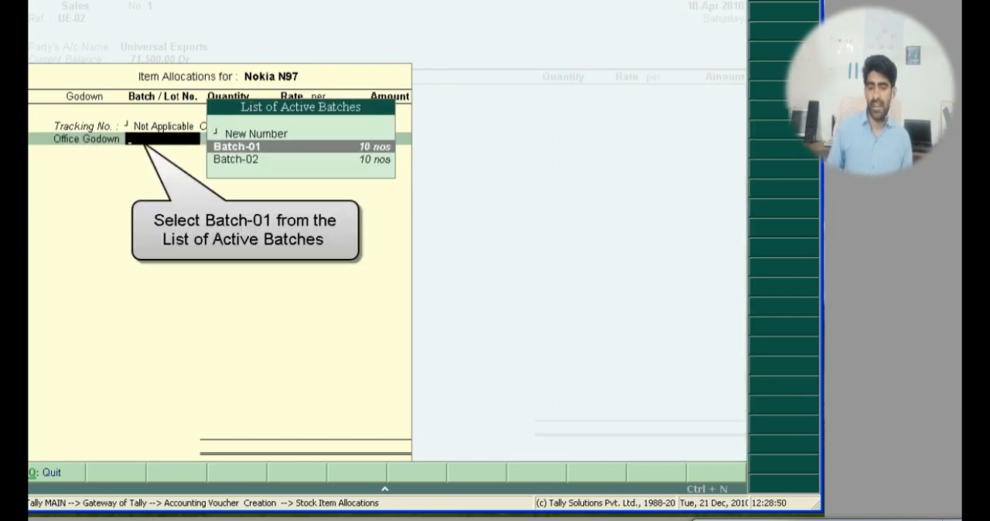
key(Return)
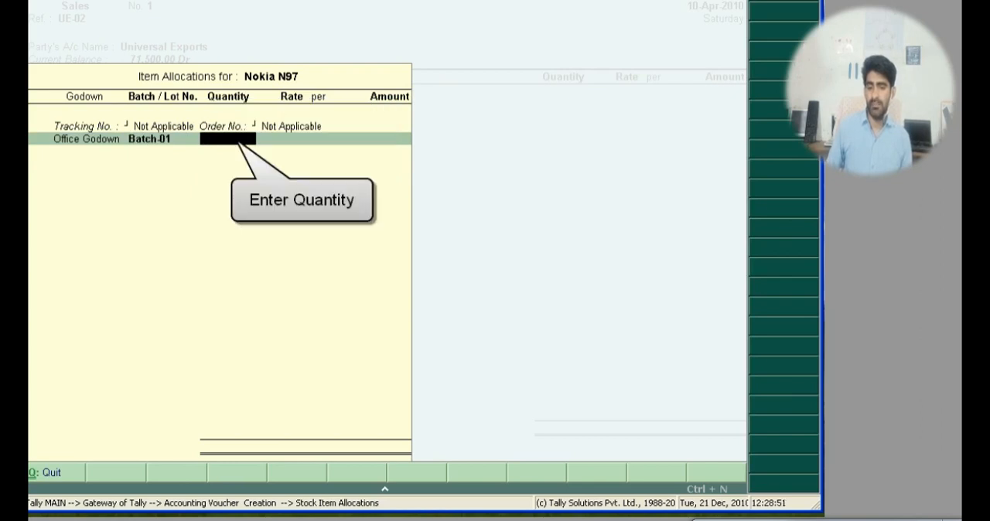
Step: Enter a quantity of 5 nos at a rate of 16000 for Batch-01 and end the item allocation
text(5)
key(Return)
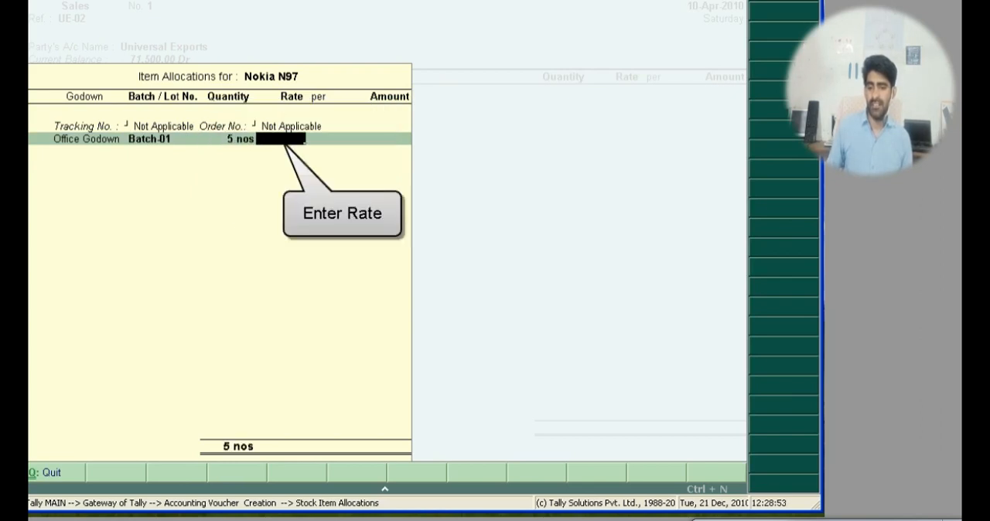
text(16000)
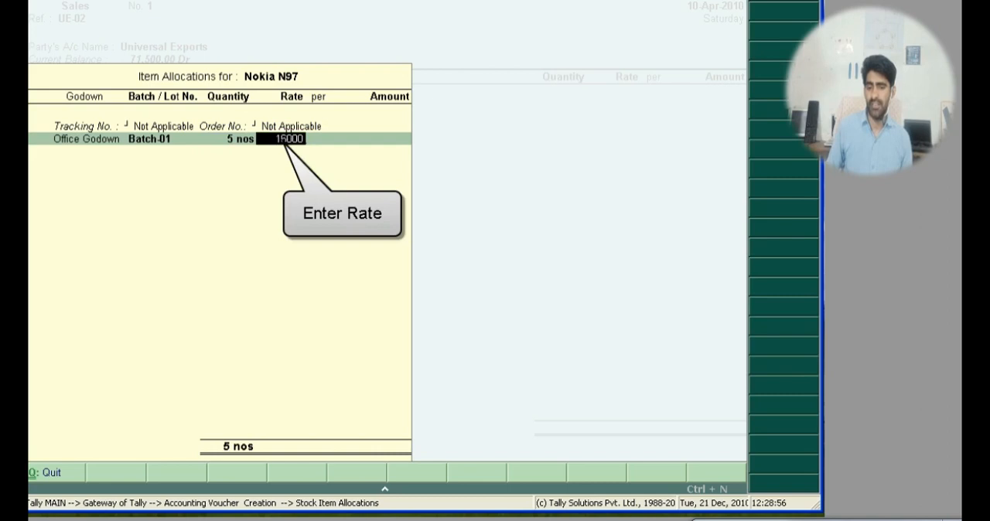
key(Return)
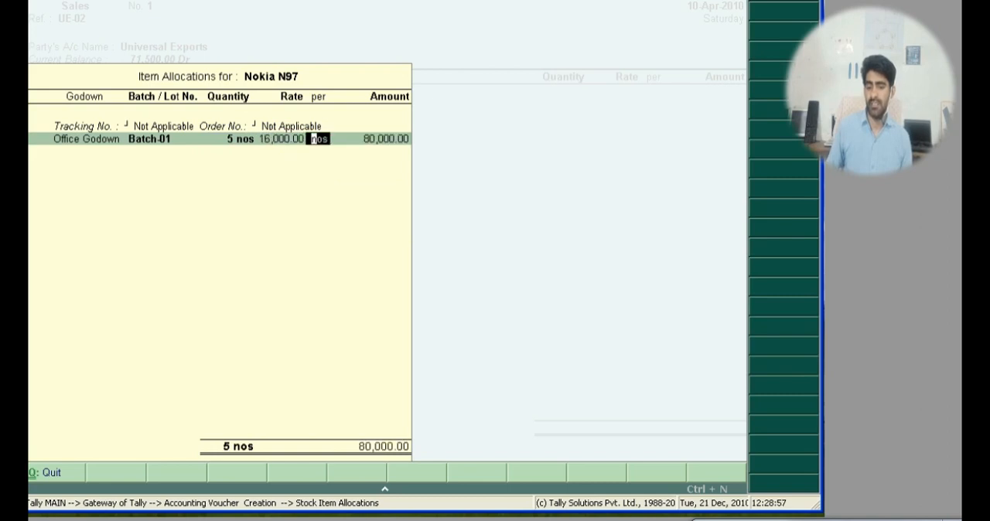
key(Return)
key(Return)
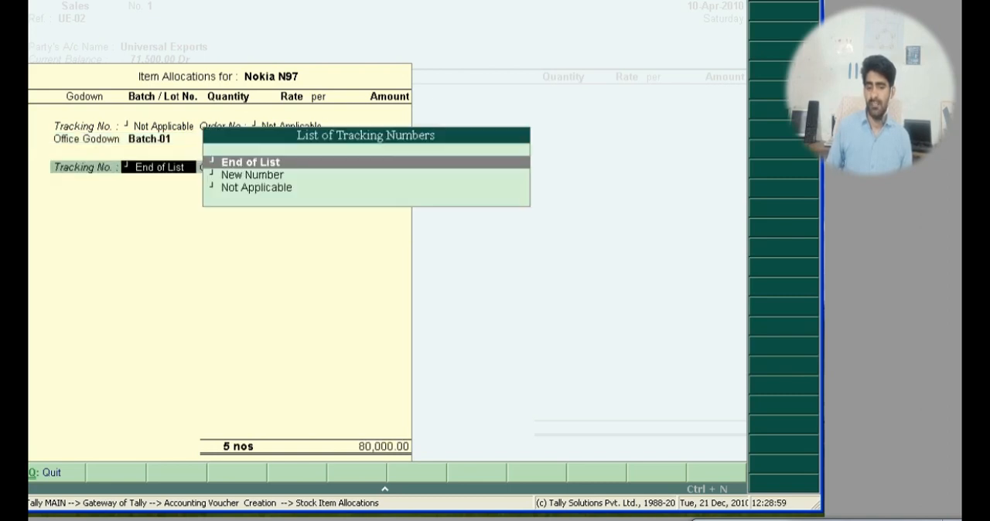
key(Return)
key(Return)
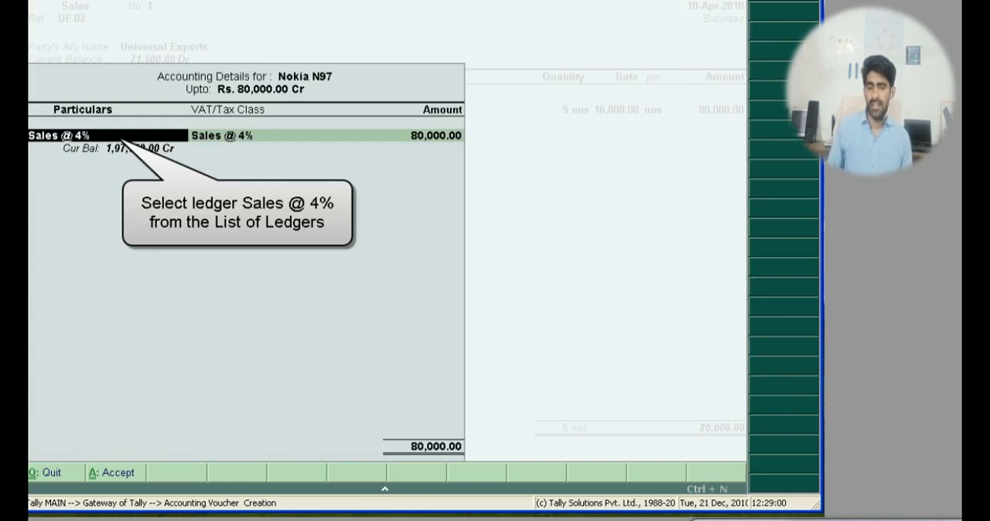
Step: Allocate the Nokia N97 sales amount to the Sales @ 4% ledger
key(Return)
key(Return)
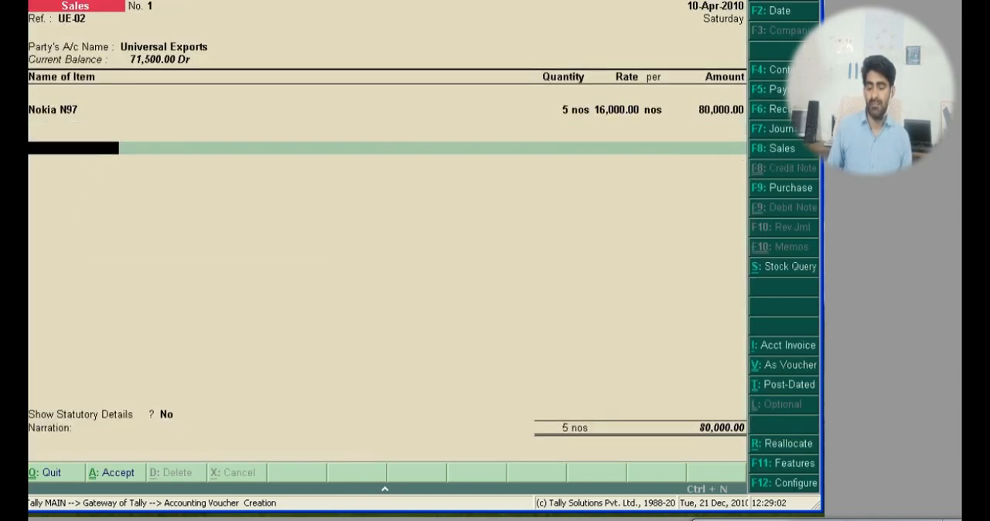
Step: Add the Output Vat @ 4% ledger and accept the Universal Exports sales voucher with Show Statutory Details at No
text(Ou)
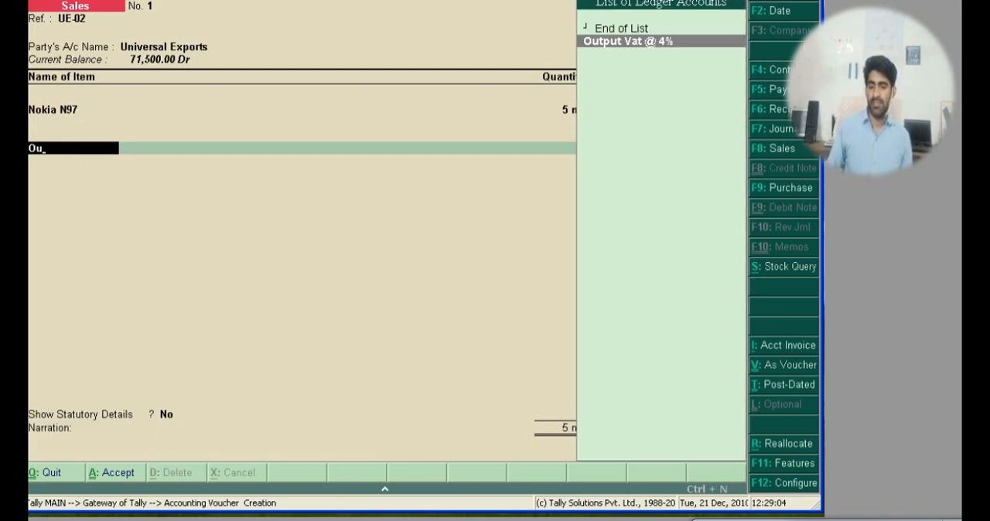
key(Return)
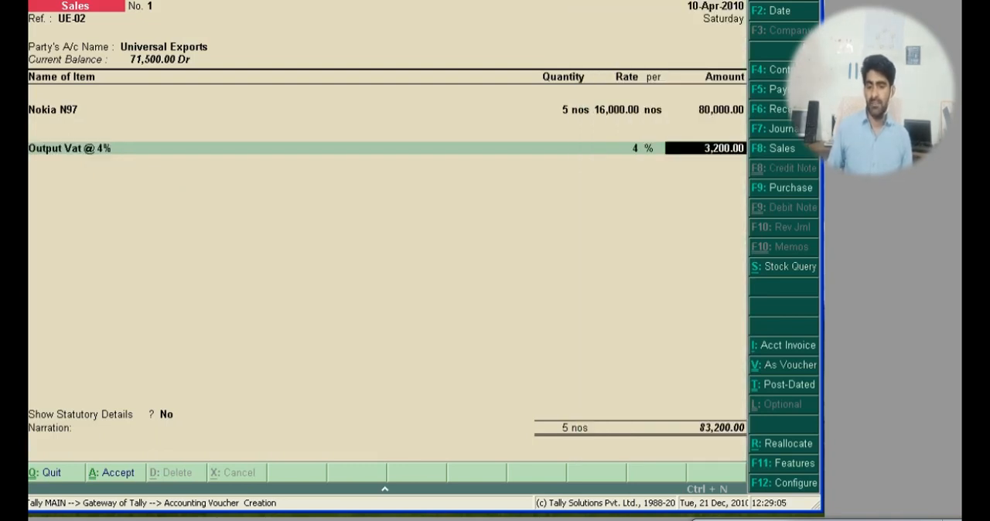
key(Return)
key(Return)
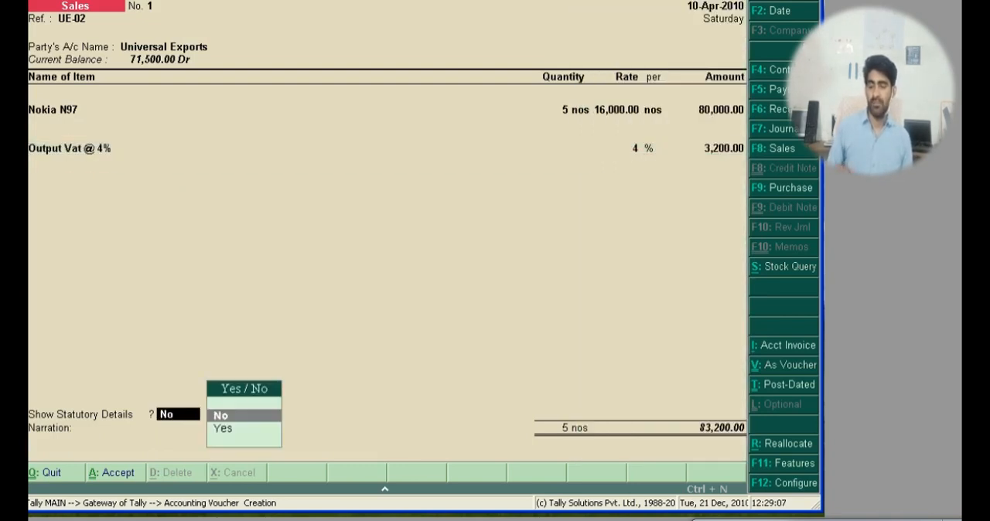
key(Return)
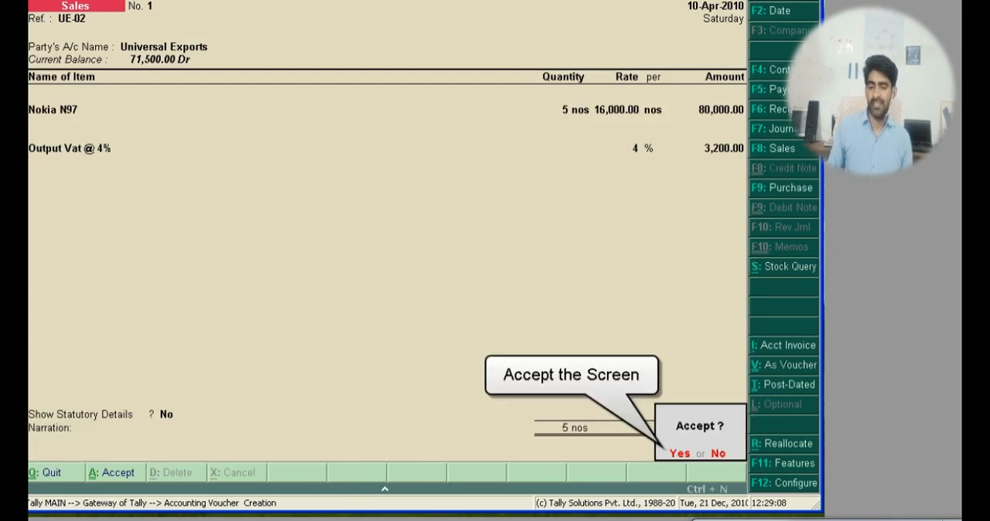
key(Return)
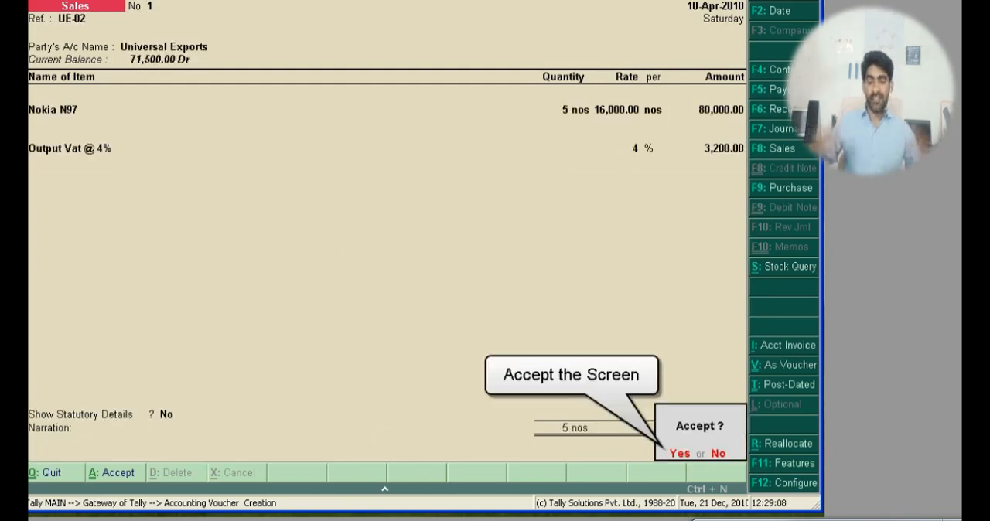